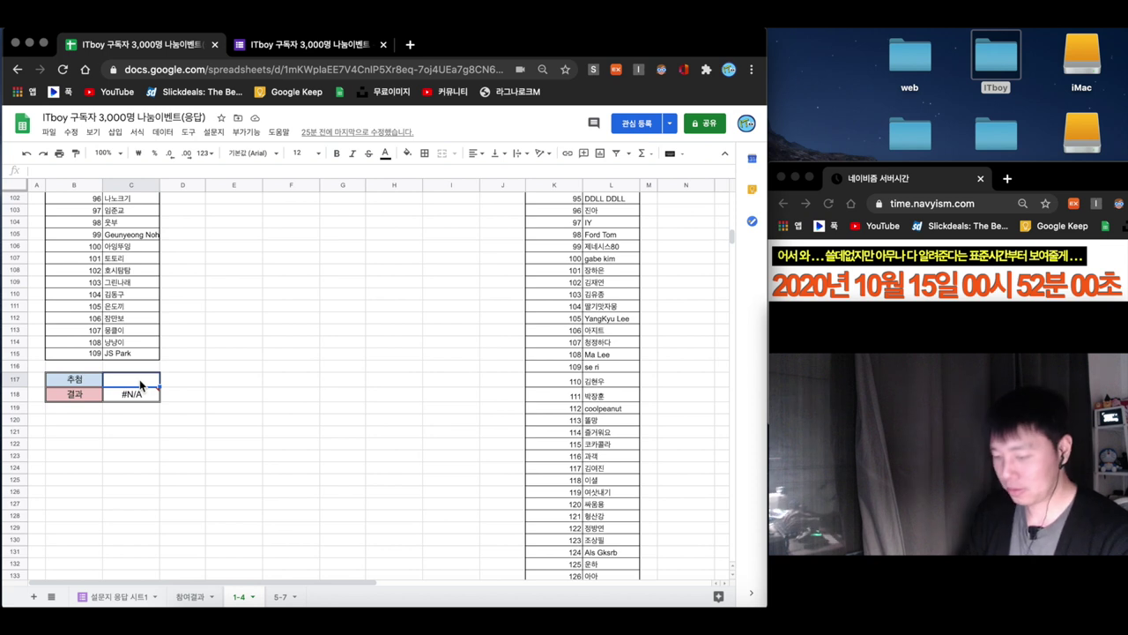
- Begin the random draw formula in the 추첨 cell C117 by typing =rand
{"action": "type", "text": "nd"}
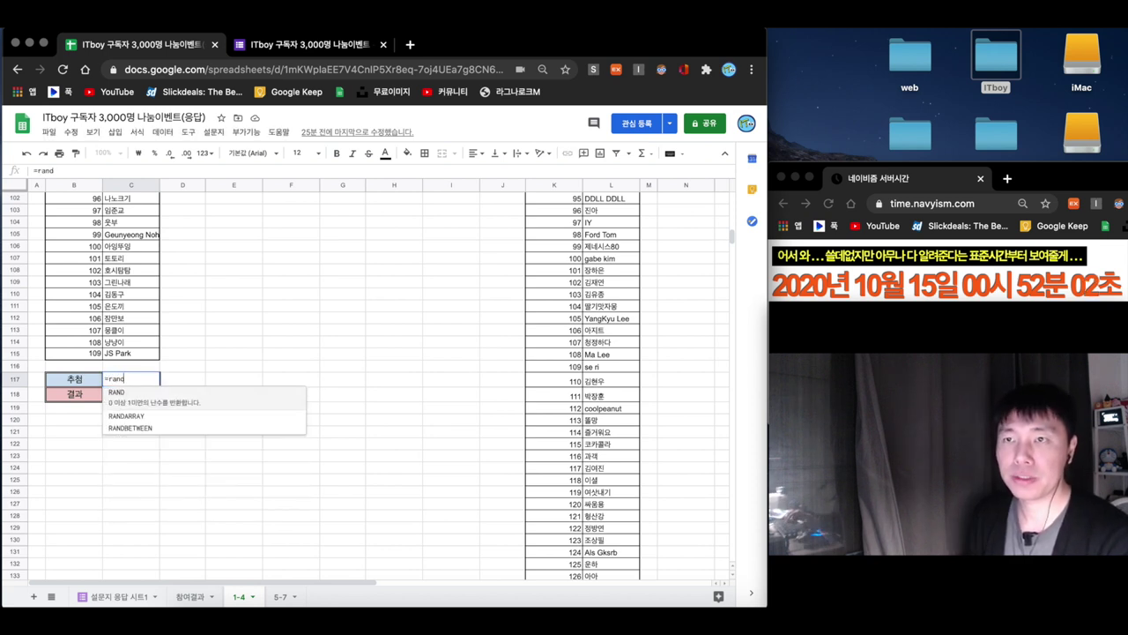
- Draw a number with =RANDBETWEEN(1,109) in C117 and check the winner shown in C118
{"action": "left_click", "coordinate": [135, 426]}
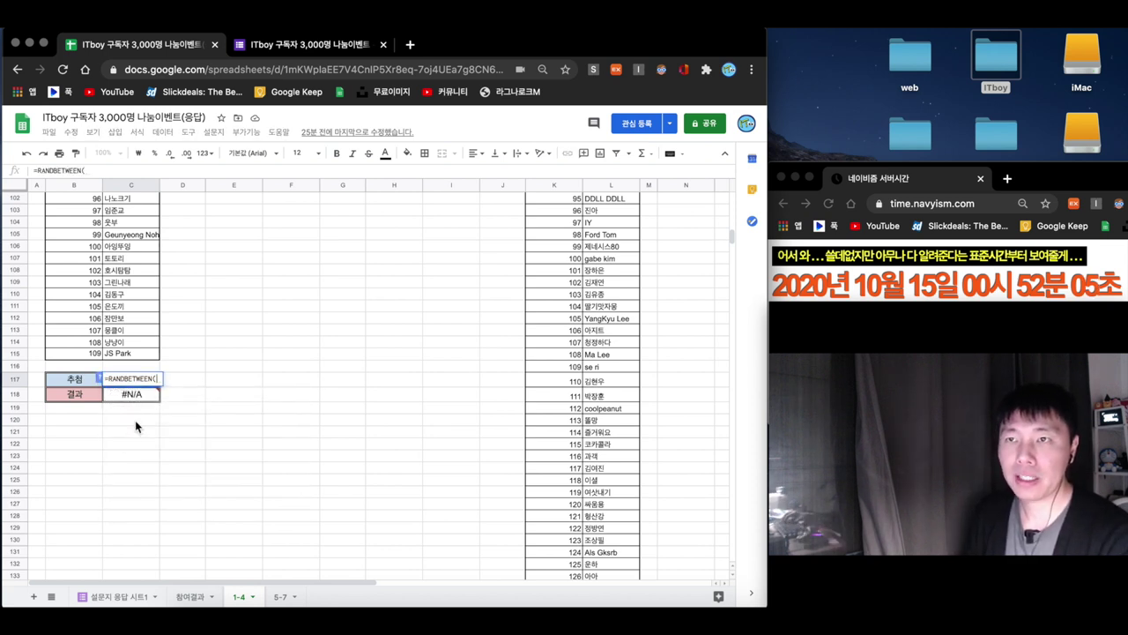
{"action": "type", "text": "1"}
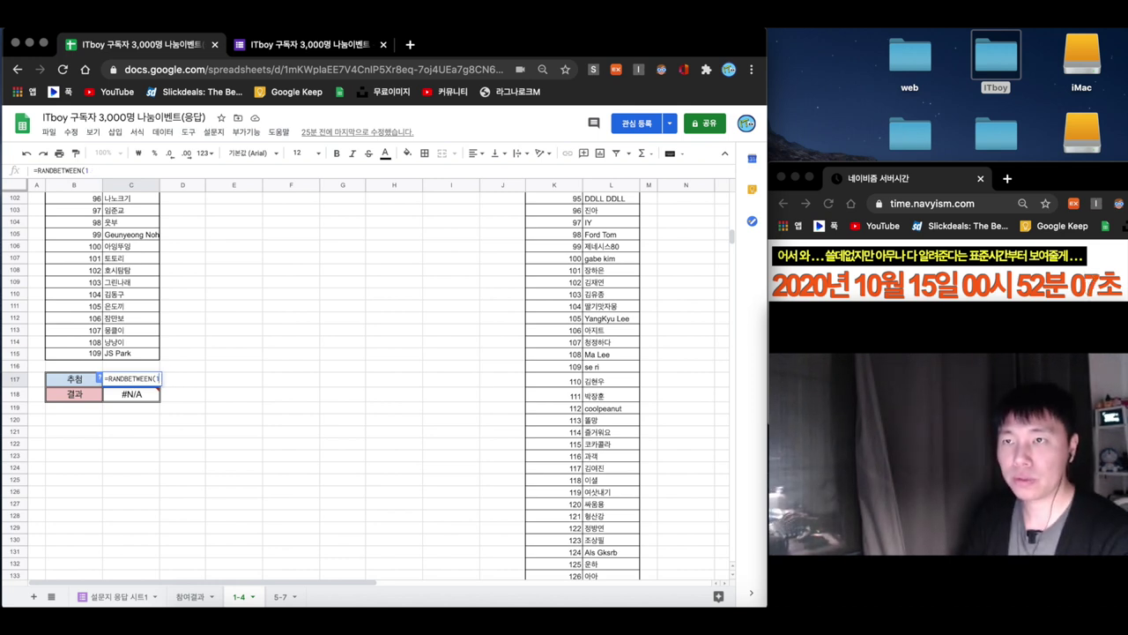
{"action": "type", "text": ",109"}
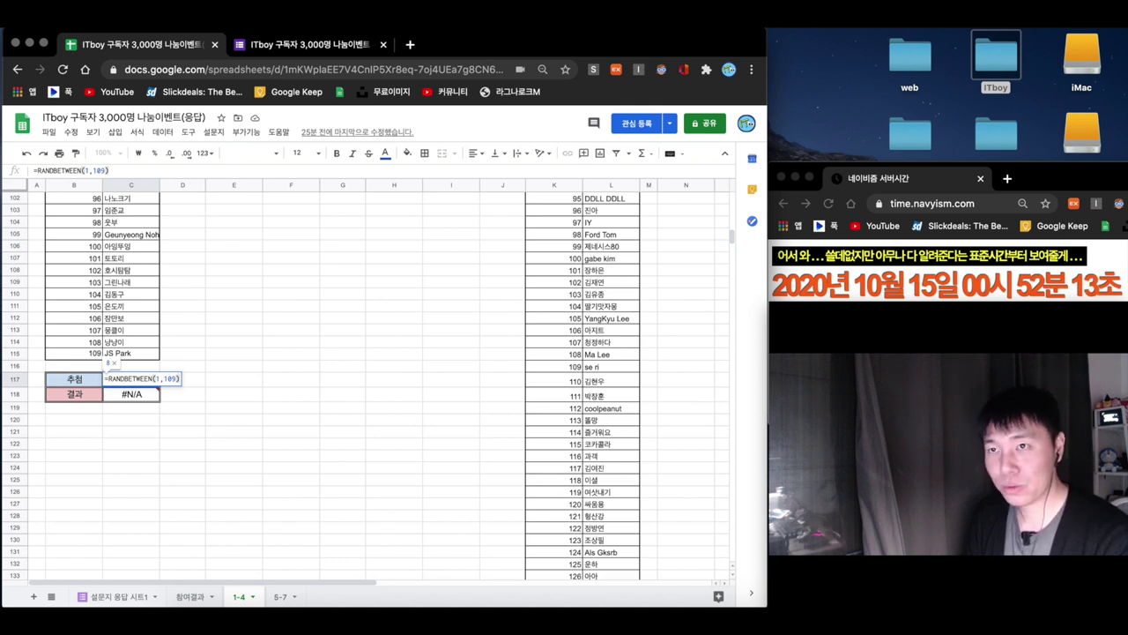
{"action": "key", "text": "Return"}
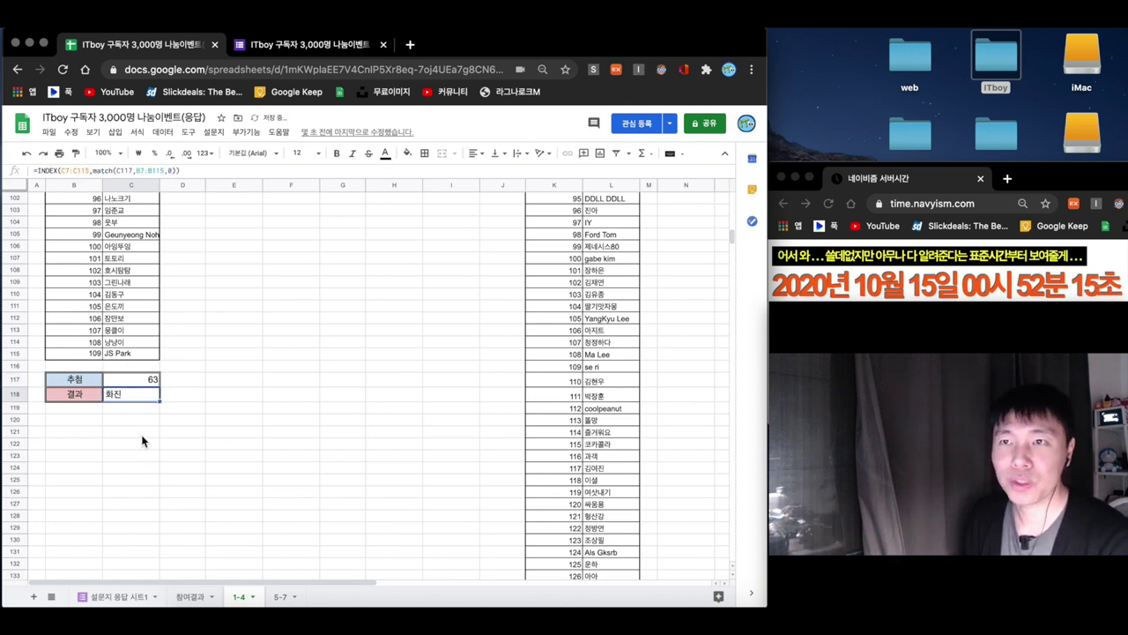
{"action": "left_click", "coordinate": [133, 411]}
{"action": "left_click", "coordinate": [132, 425]}
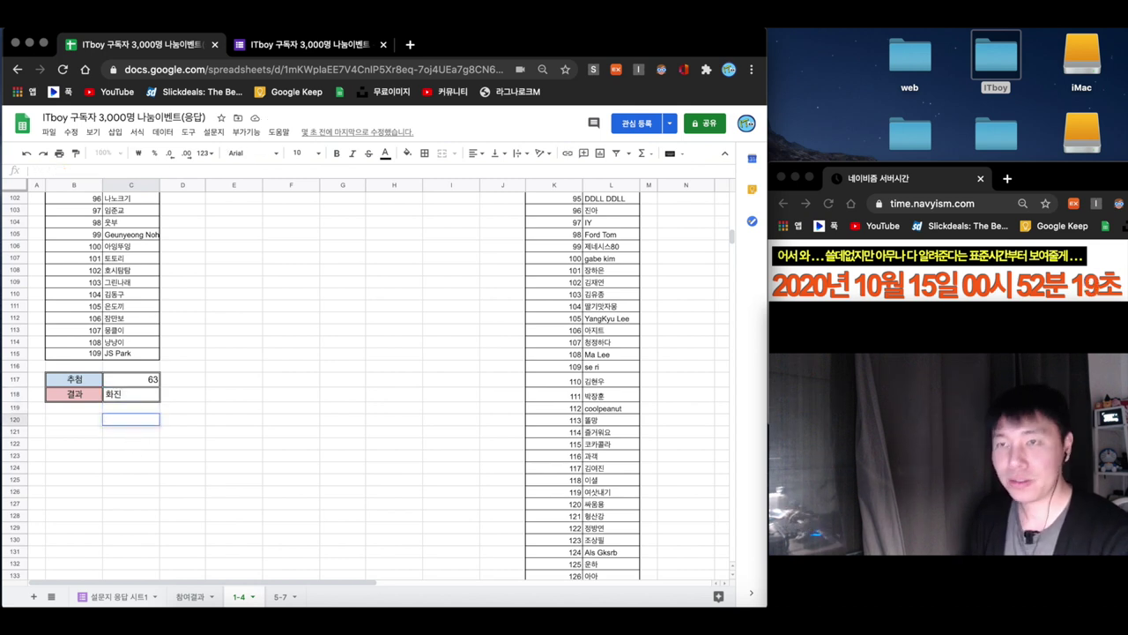
{"action": "left_click", "coordinate": [140, 379]}
{"action": "left_click", "coordinate": [136, 394]}
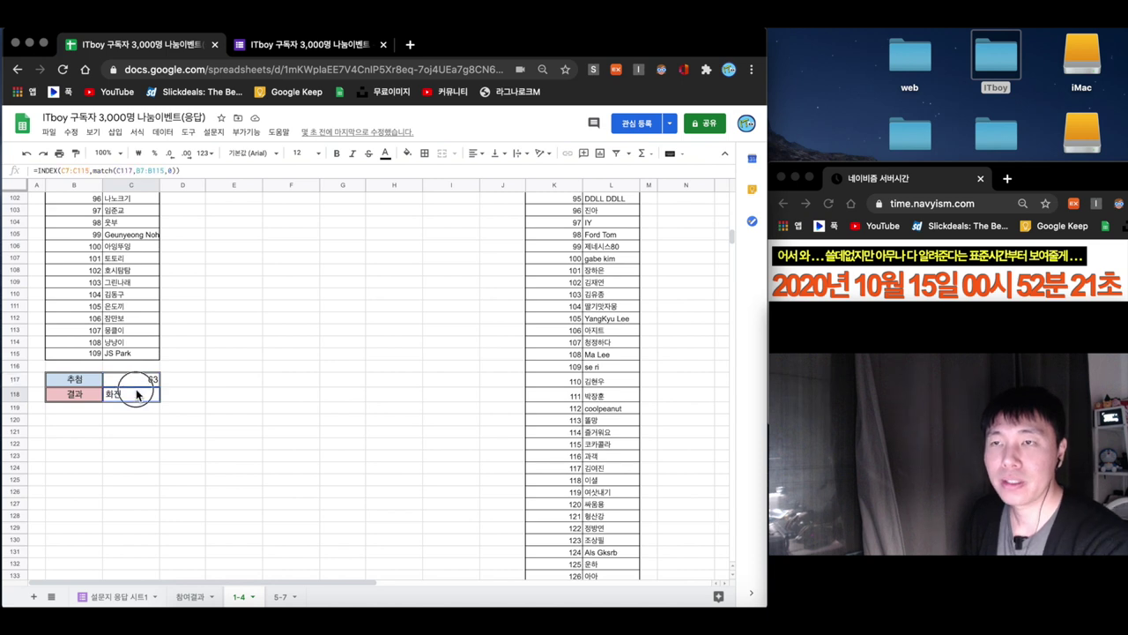
{"action": "left_click_drag", "start_coordinate": [136, 394], "coordinate": [135, 381]}
{"action": "left_click", "coordinate": [132, 420]}
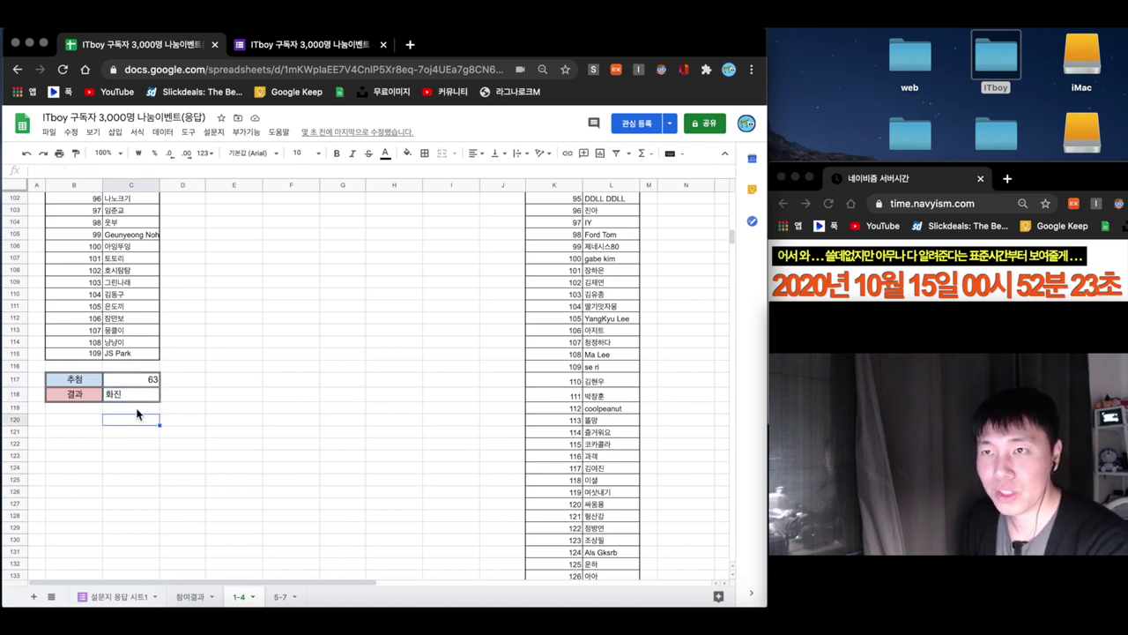
- Clear C117:C118 and enter the winner's name as plain text in C118
{"action": "left_click", "coordinate": [137, 394]}
{"action": "key", "text": "shift+Up"}
{"action": "key", "text": "Delete"}
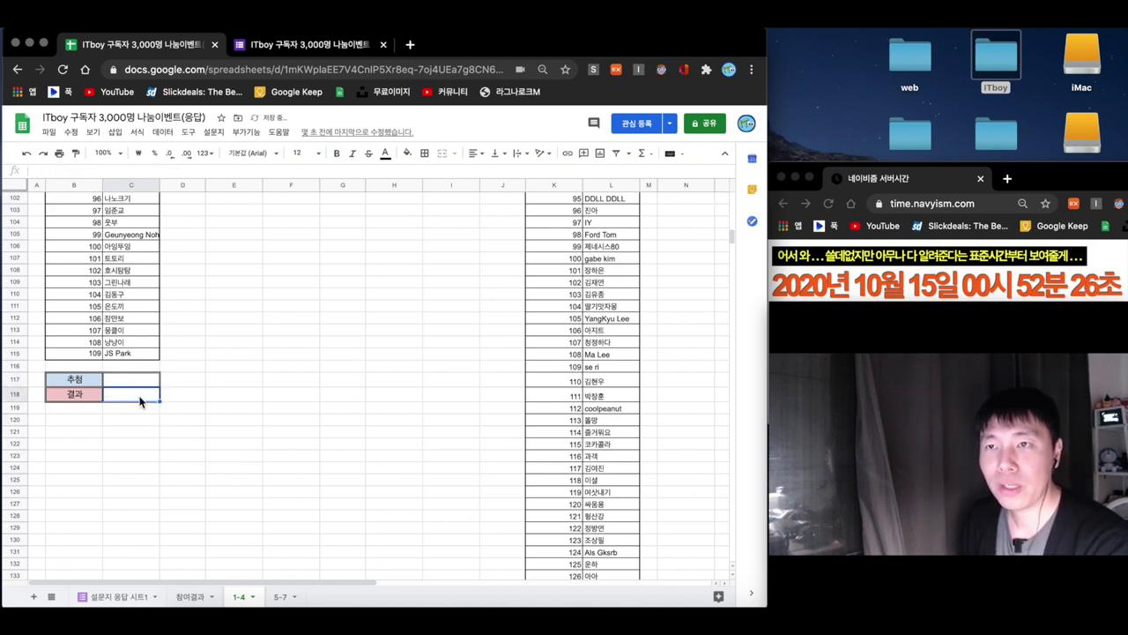
{"action": "type", "text": "히진님"}
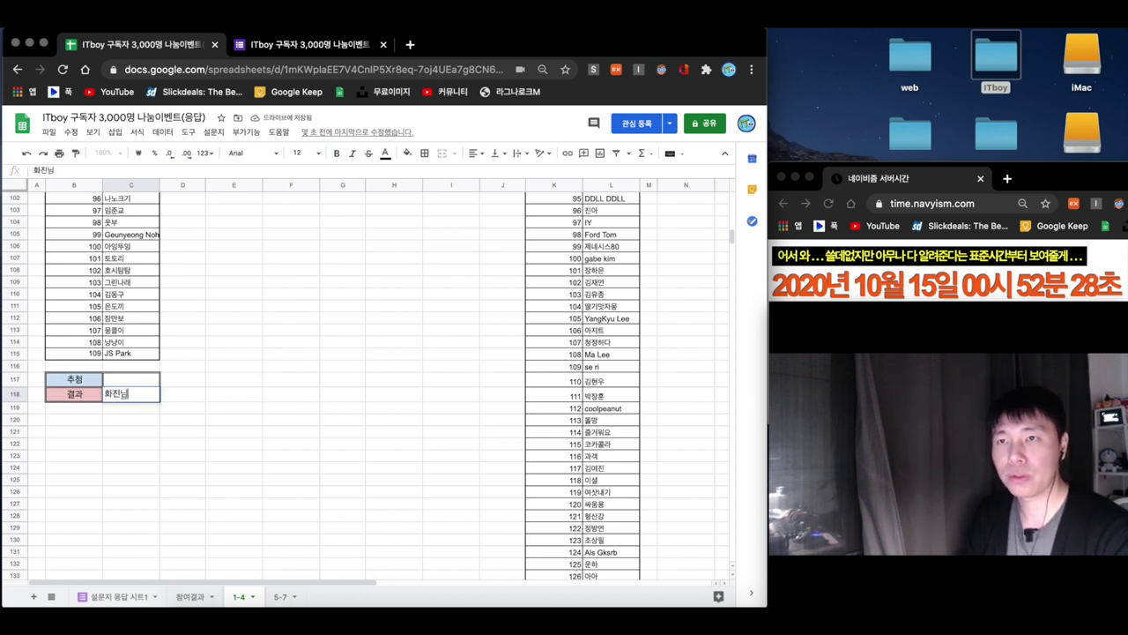
{"action": "key", "text": "Return"}
- Right-align the winner's name in C118
{"action": "left_click", "coordinate": [123, 397]}
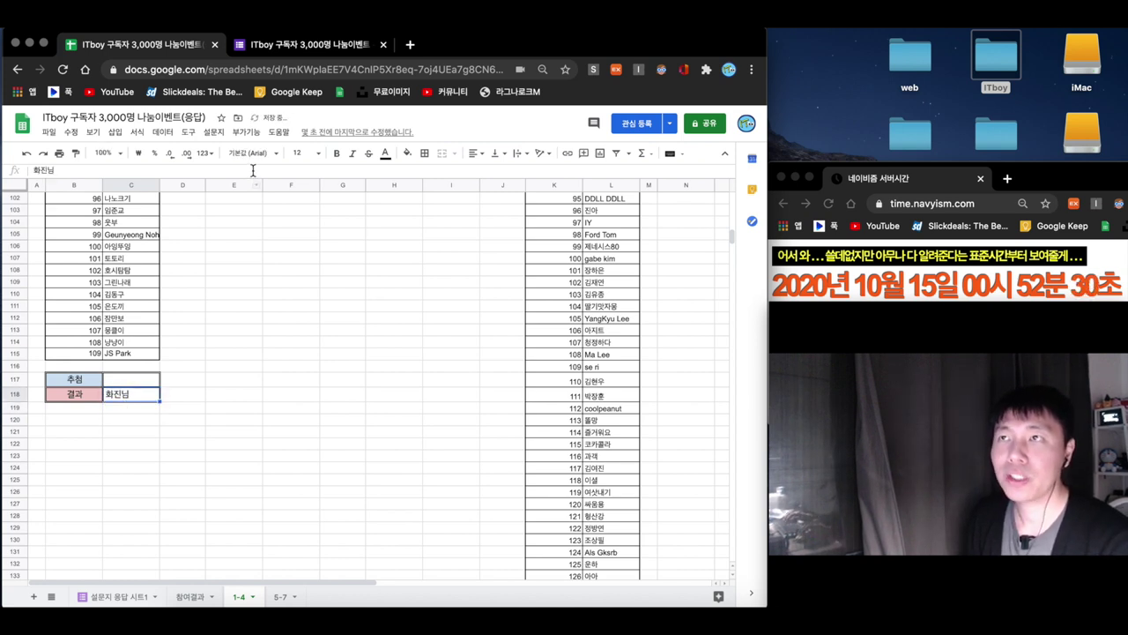
{"action": "left_click", "coordinate": [475, 152]}
{"action": "left_click", "coordinate": [500, 176]}
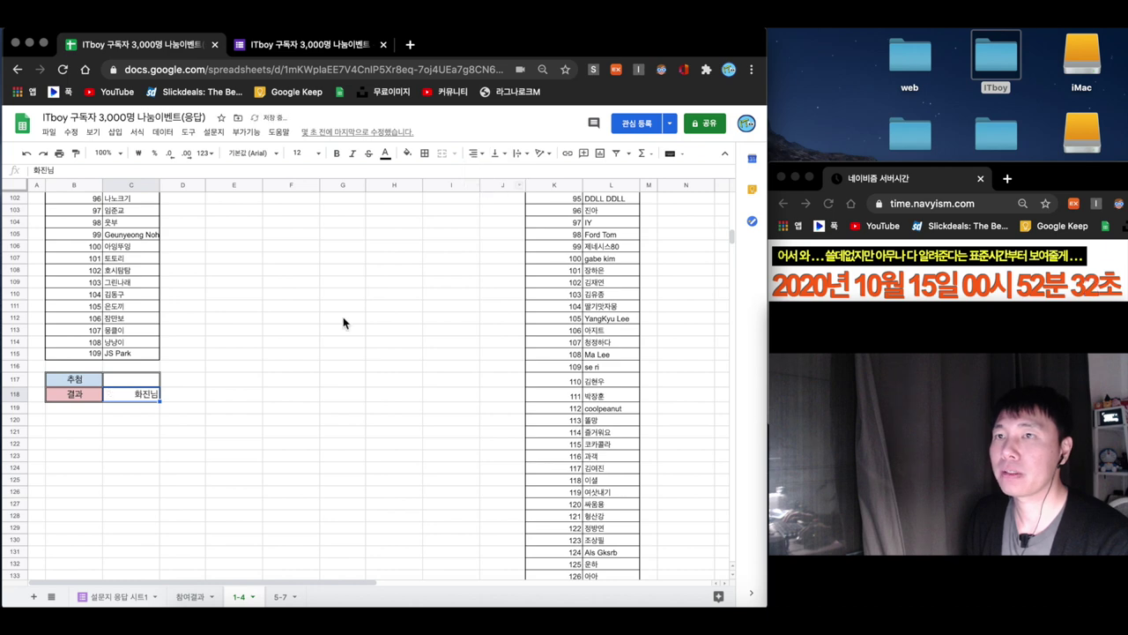
{"action": "scroll", "coordinate": [293, 370], "scroll_direction": "up", "scroll_amount": 4}
{"action": "scroll", "coordinate": [294, 370], "scroll_direction": "up", "scroll_amount": 20}
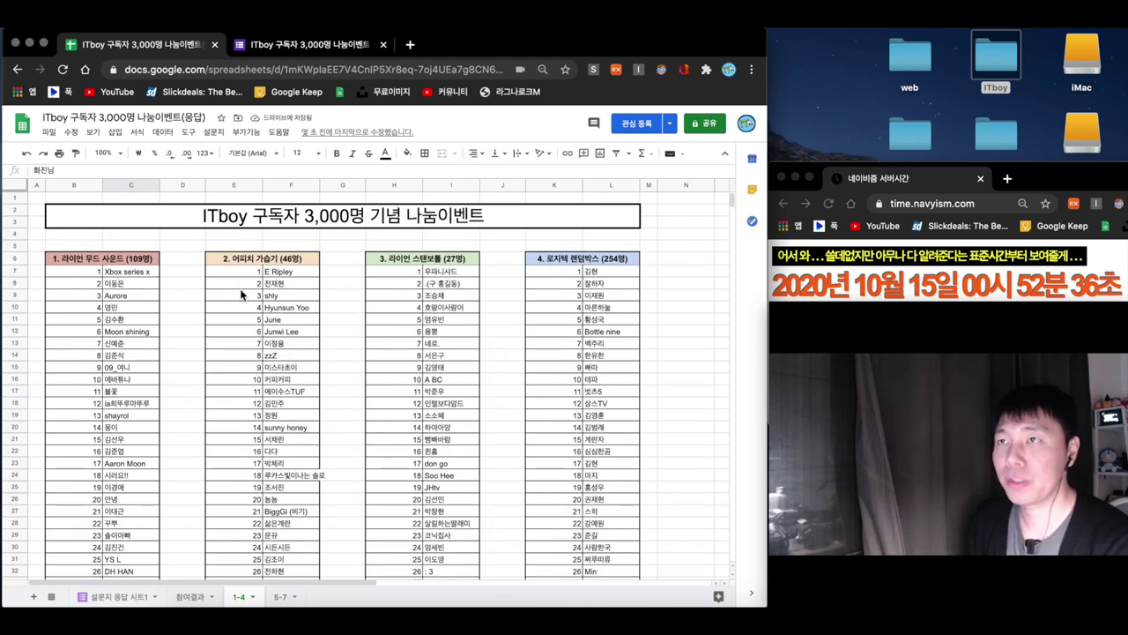
- Enter =RANDBETWEEN(1,46) in F54 to draw from the 46-entry second list
{"action": "left_click", "coordinate": [252, 263]}
{"action": "scroll", "coordinate": [330, 300], "scroll_direction": "down", "scroll_amount": 3}
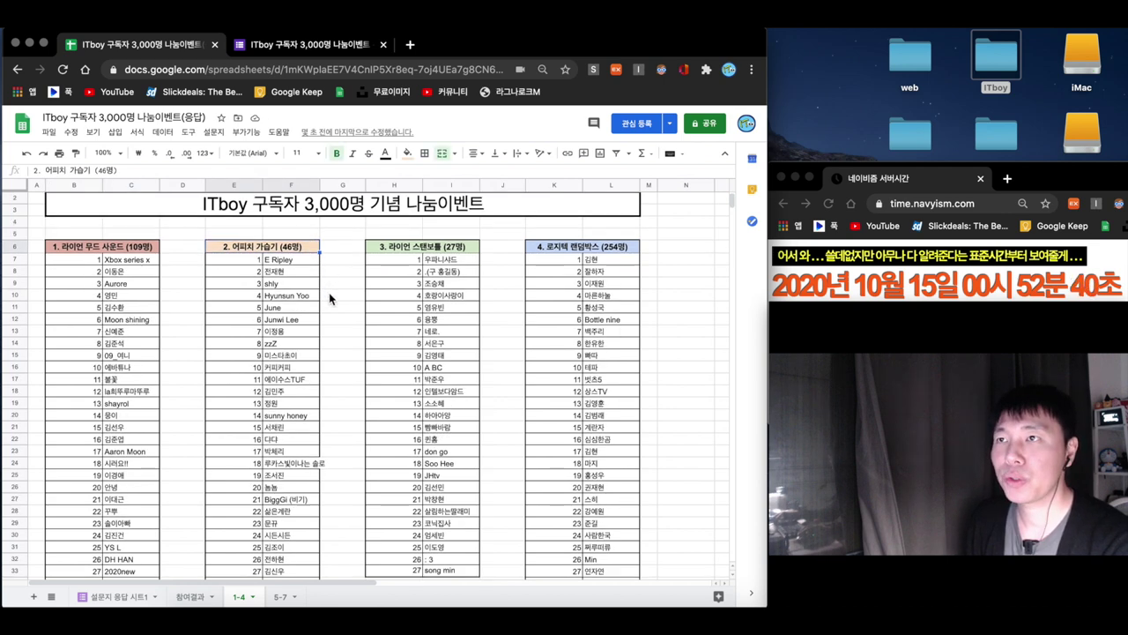
{"action": "scroll", "coordinate": [330, 300], "scroll_direction": "down", "scroll_amount": 15}
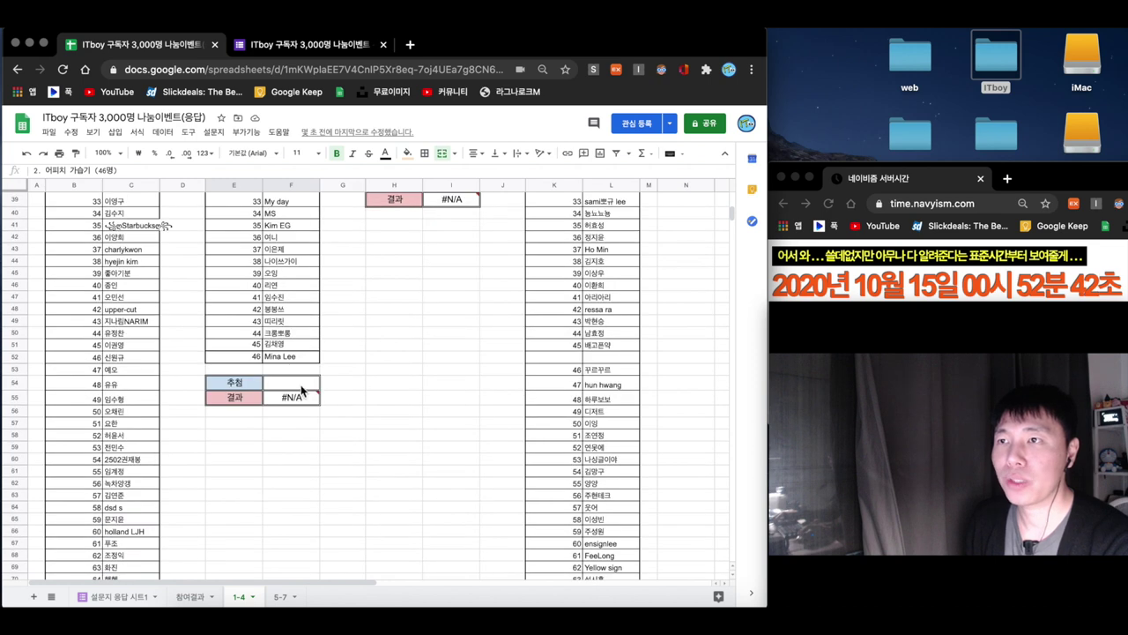
{"action": "left_click", "coordinate": [301, 384]}
{"action": "type", "text": "ㅋㄱ무"}
{"action": "key", "text": "BackSpace"}
{"action": "type", "text": "rna"}
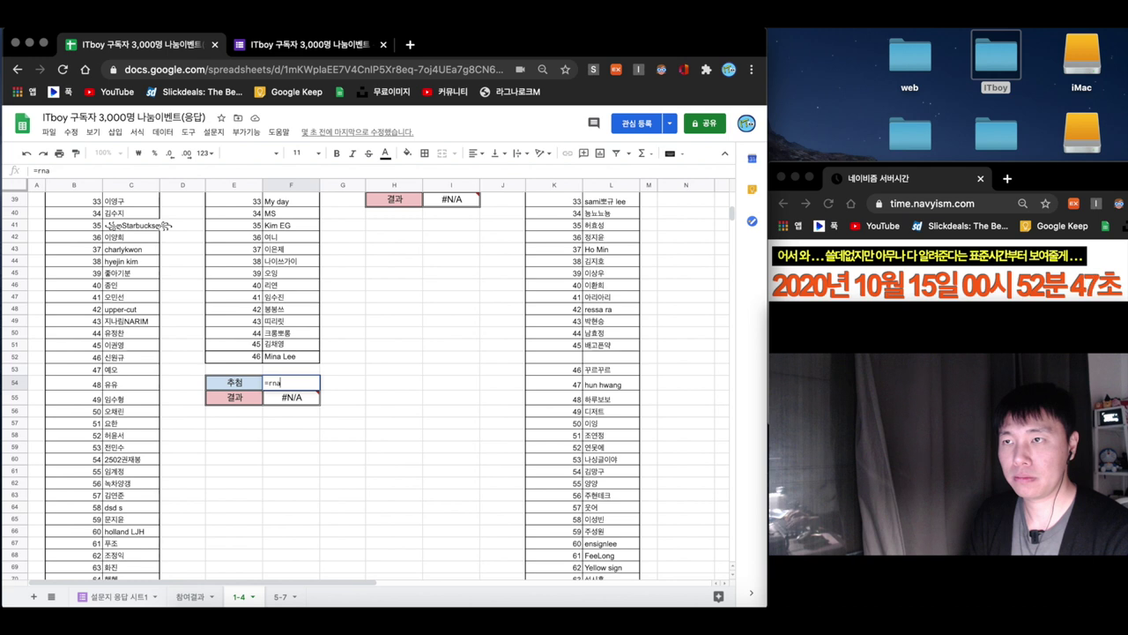
{"action": "key", "text": "BackSpace"}
{"action": "key", "text": "BackSpace"}
{"action": "type", "text": "and"}
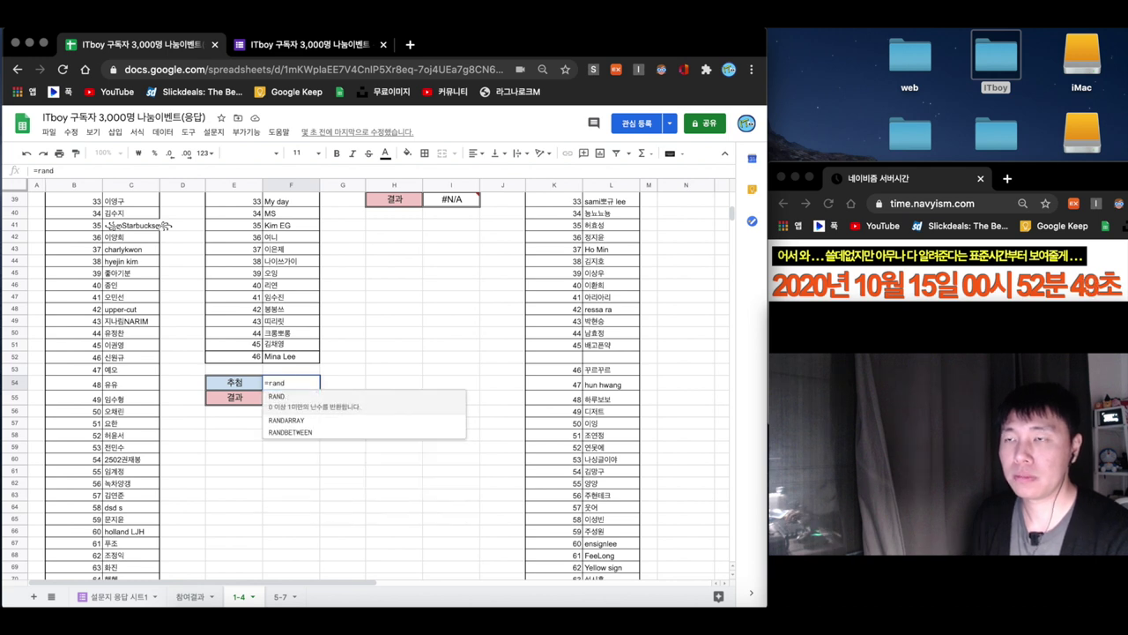
{"action": "left_click", "coordinate": [326, 431]}
{"action": "type", "text": "1,46"}
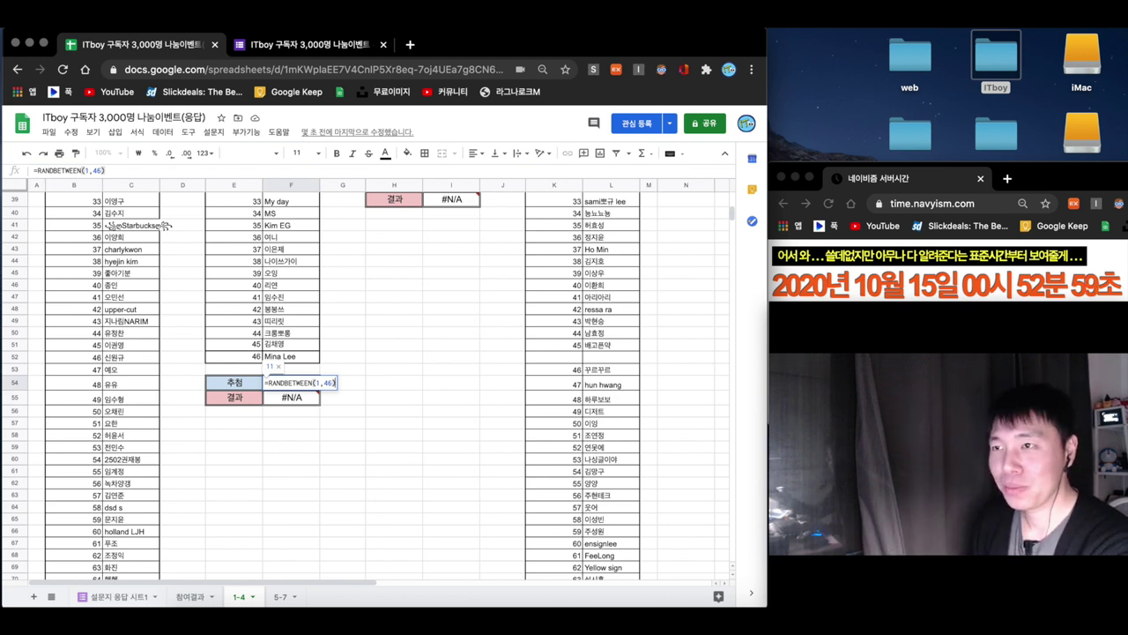
{"action": "key", "text": "Return"}
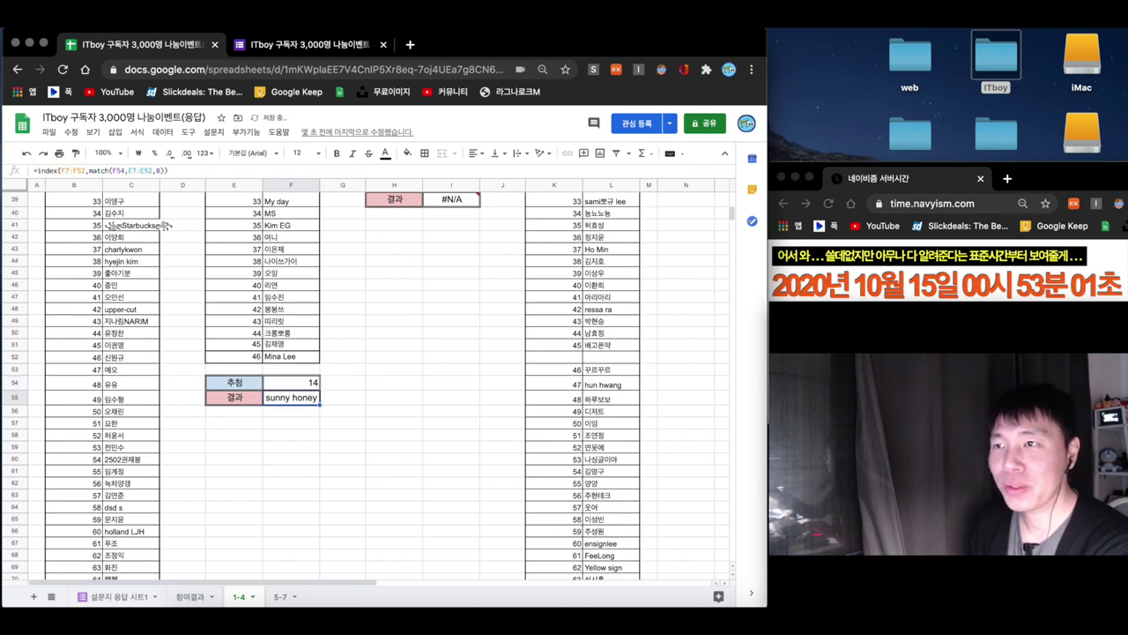
- Note the winner's name in a spare cell, clear F54:F55, and type the name into F55
{"action": "left_click", "coordinate": [291, 422]}
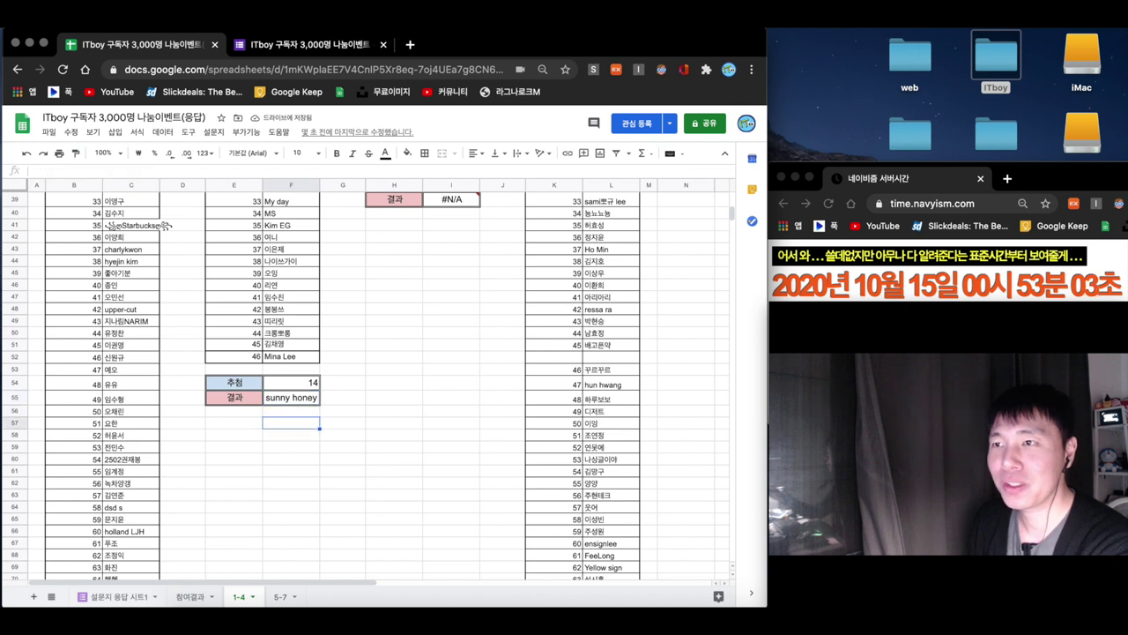
{"action": "left_click", "coordinate": [308, 401]}
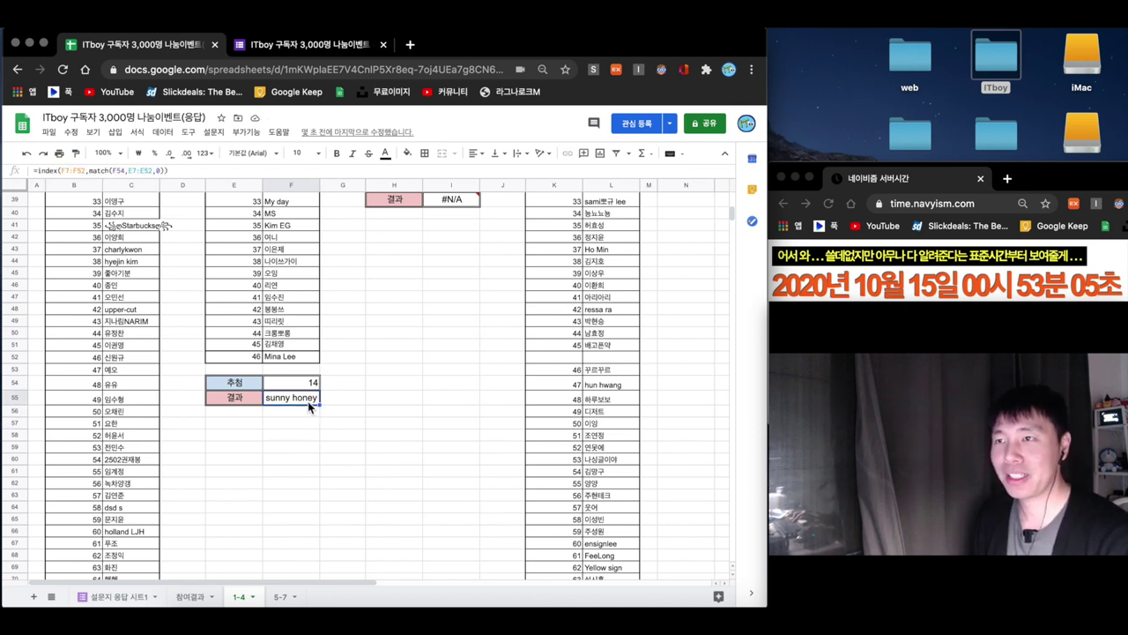
{"action": "left_click", "coordinate": [287, 426]}
{"action": "type", "text": "sunny honey"}
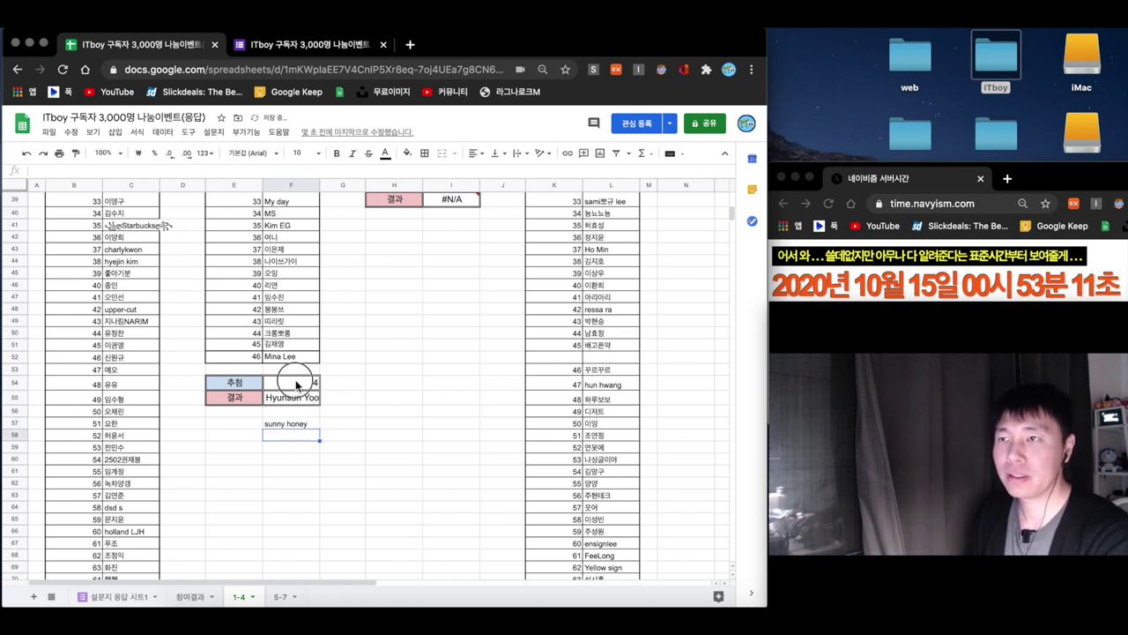
{"action": "left_click_drag", "start_coordinate": [297, 382], "coordinate": [299, 396]}
{"action": "key", "text": "Delete"}
{"action": "left_click", "coordinate": [301, 405]}
{"action": "type", "text": "sunny h"}
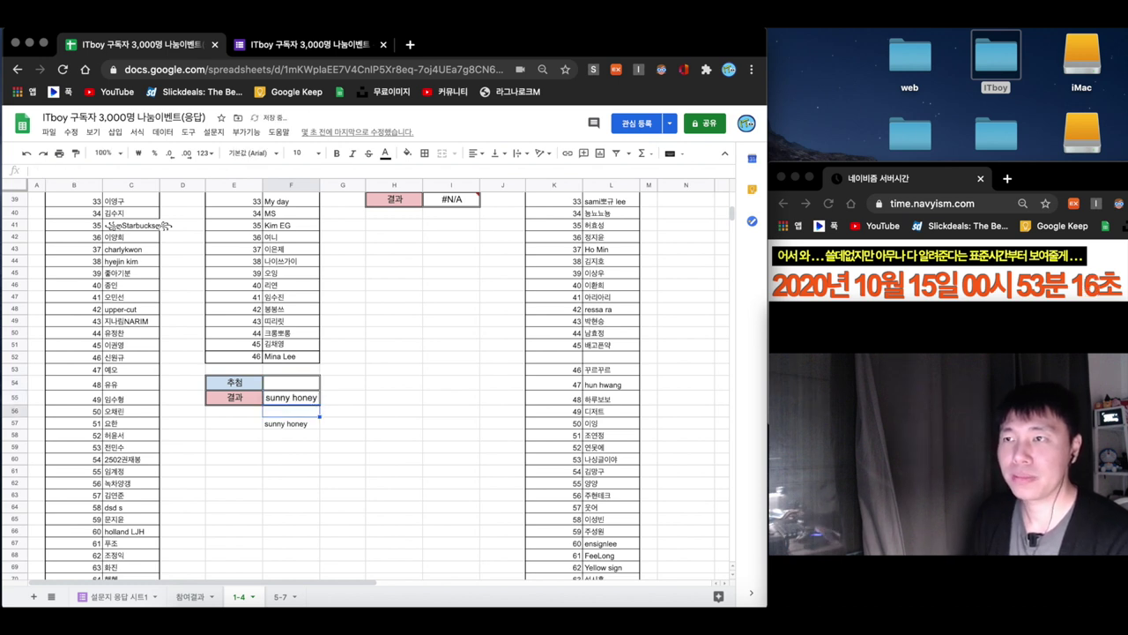
{"action": "left_click", "coordinate": [299, 424]}
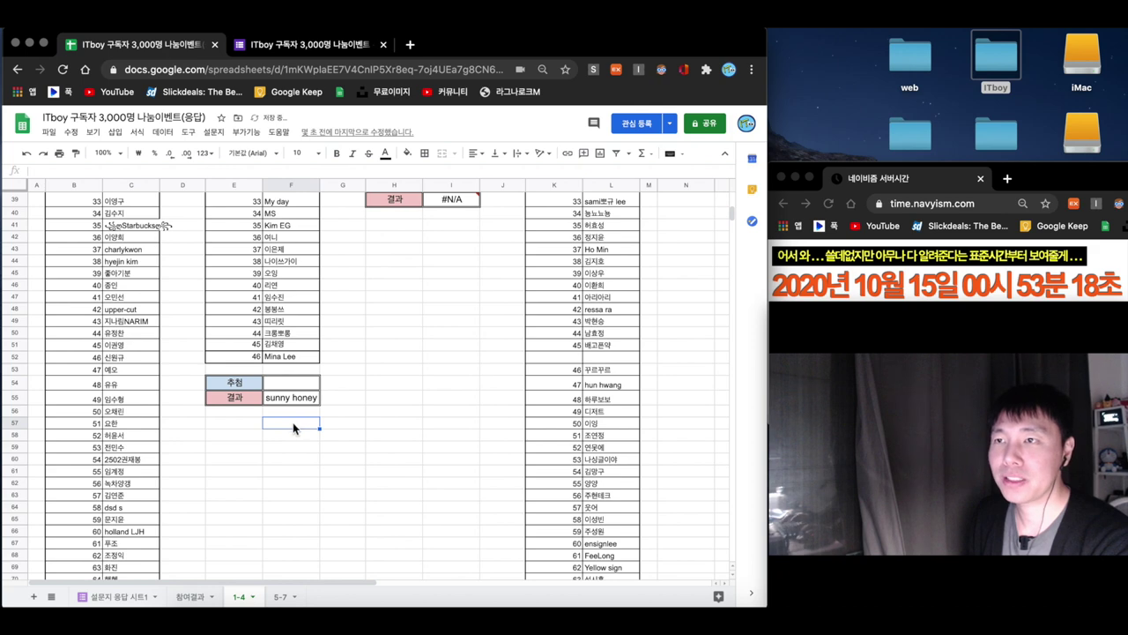
{"action": "scroll", "coordinate": [412, 387], "scroll_direction": "up", "scroll_amount": 10}
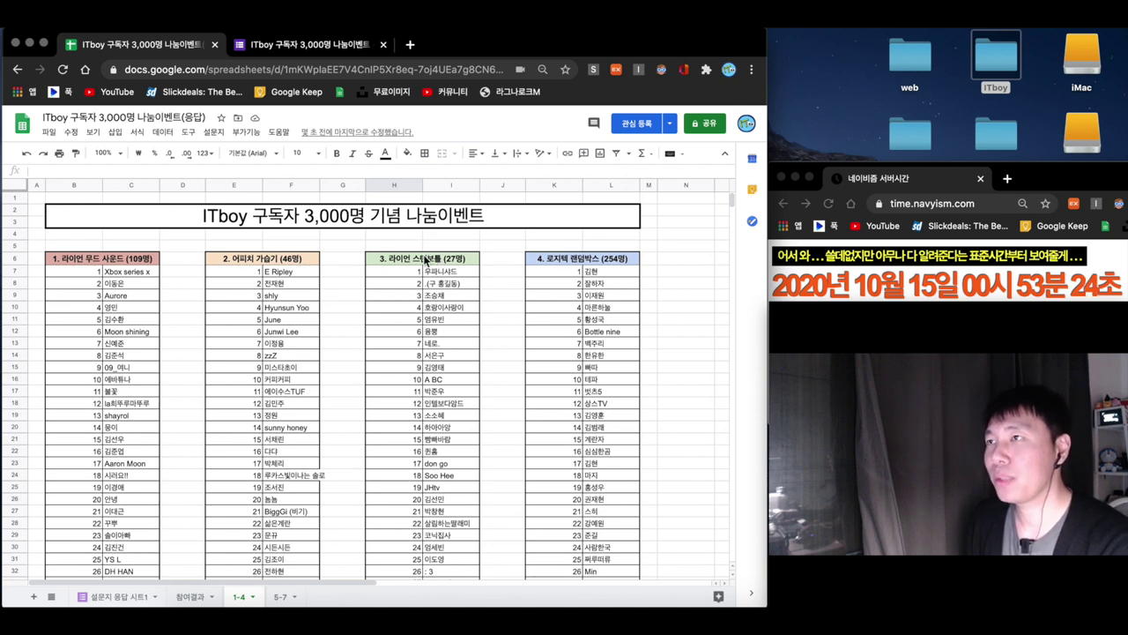
- Enter =RANDBETWEEN(1,27) in I35 to draw from the 27-entry third list
{"action": "left_click", "coordinate": [398, 259]}
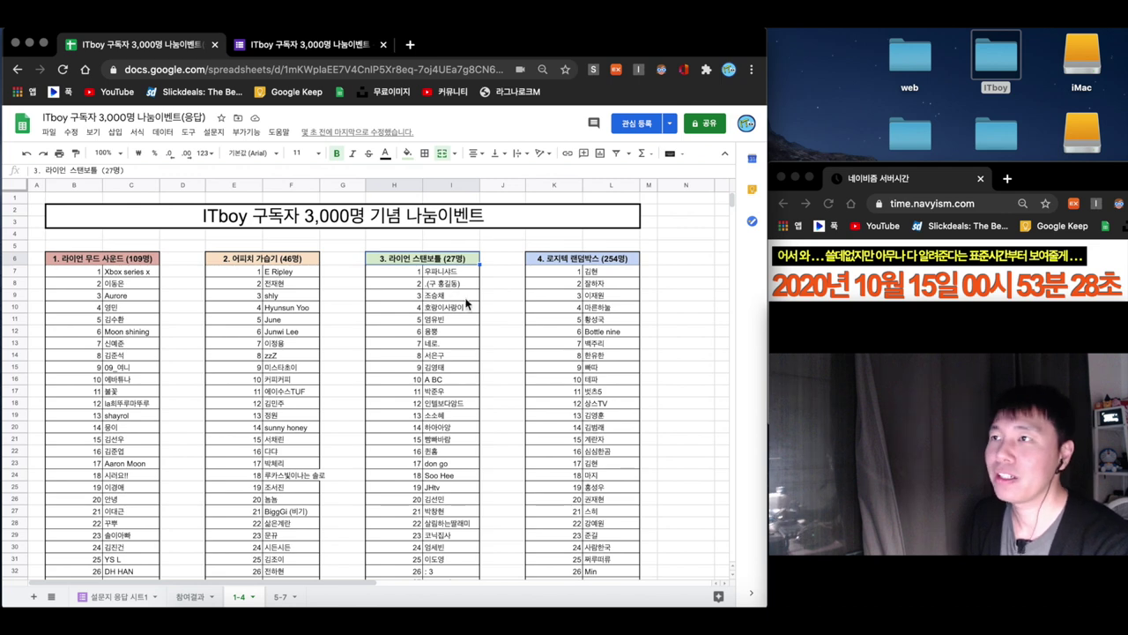
{"action": "scroll", "coordinate": [467, 307], "scroll_direction": "down", "scroll_amount": 1}
{"action": "scroll", "coordinate": [454, 303], "scroll_direction": "down", "scroll_amount": 5}
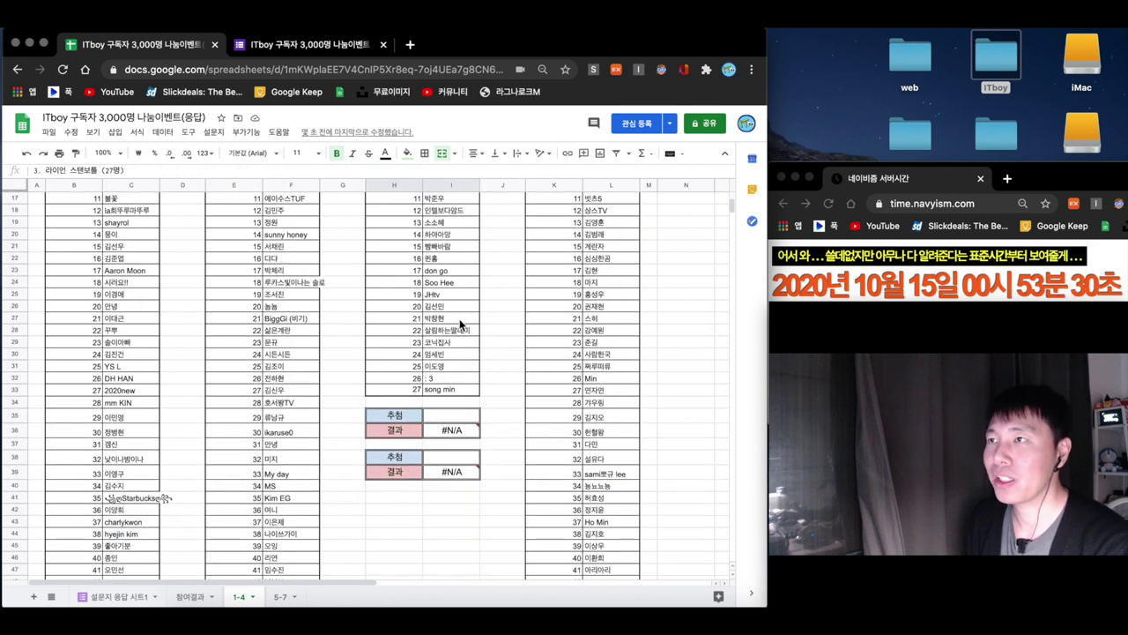
{"action": "left_click", "coordinate": [452, 414]}
{"action": "type", "text": "=ra"}
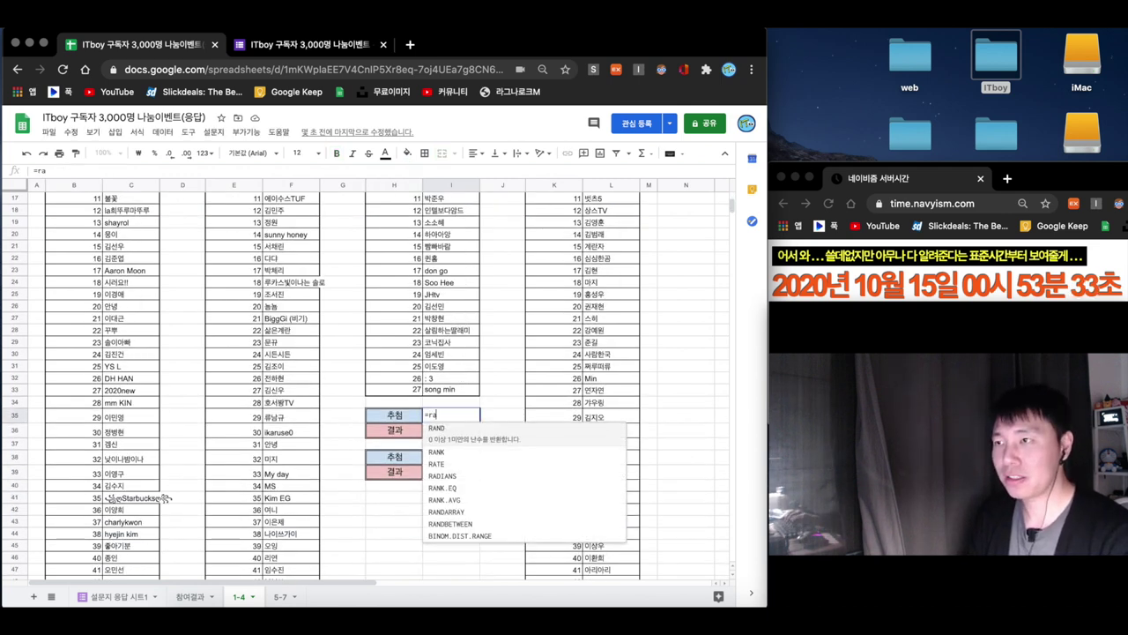
{"action": "type", "text": "nd"}
{"action": "left_click", "coordinate": [506, 465]}
{"action": "type", "text": "1,"}
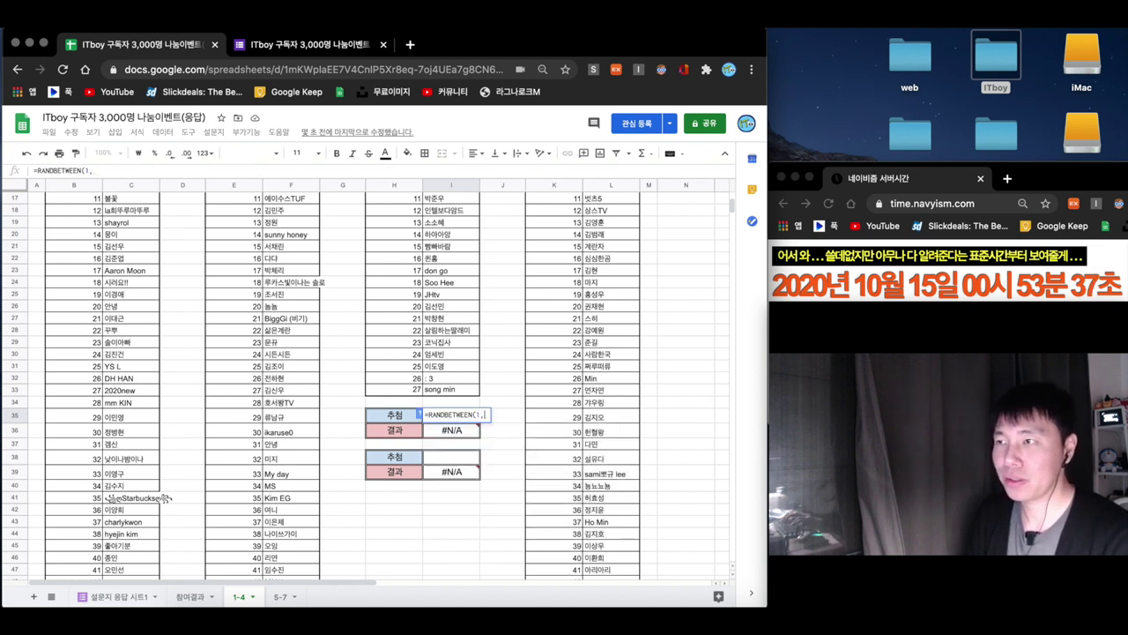
{"action": "type", "text": "27"}
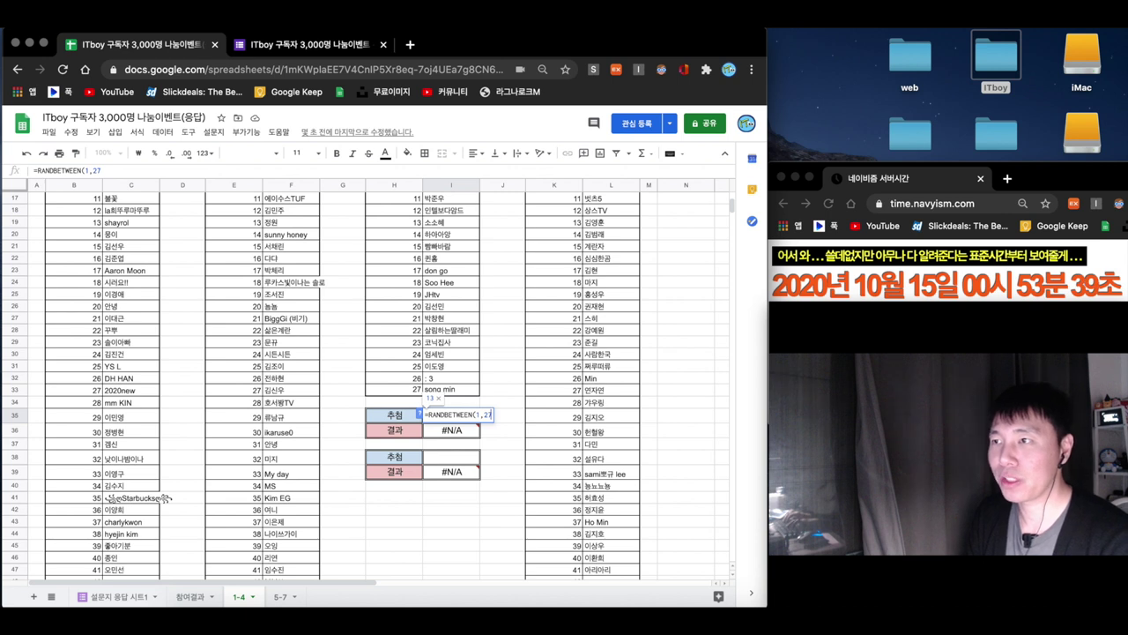
{"action": "type", "text": ")"}
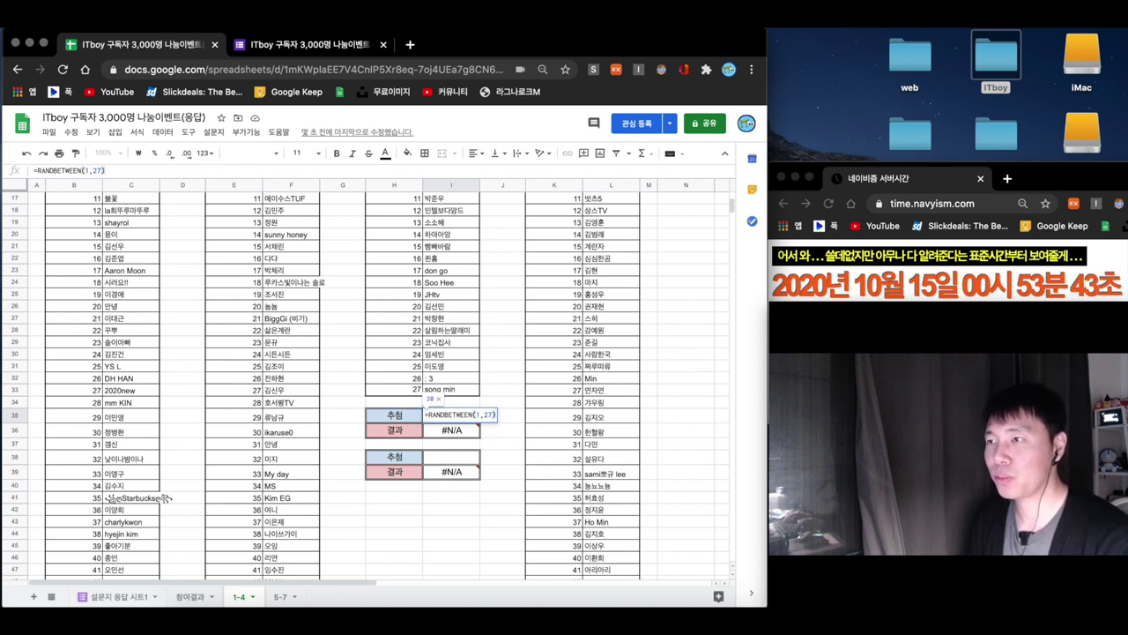
{"action": "key", "text": "Return"}
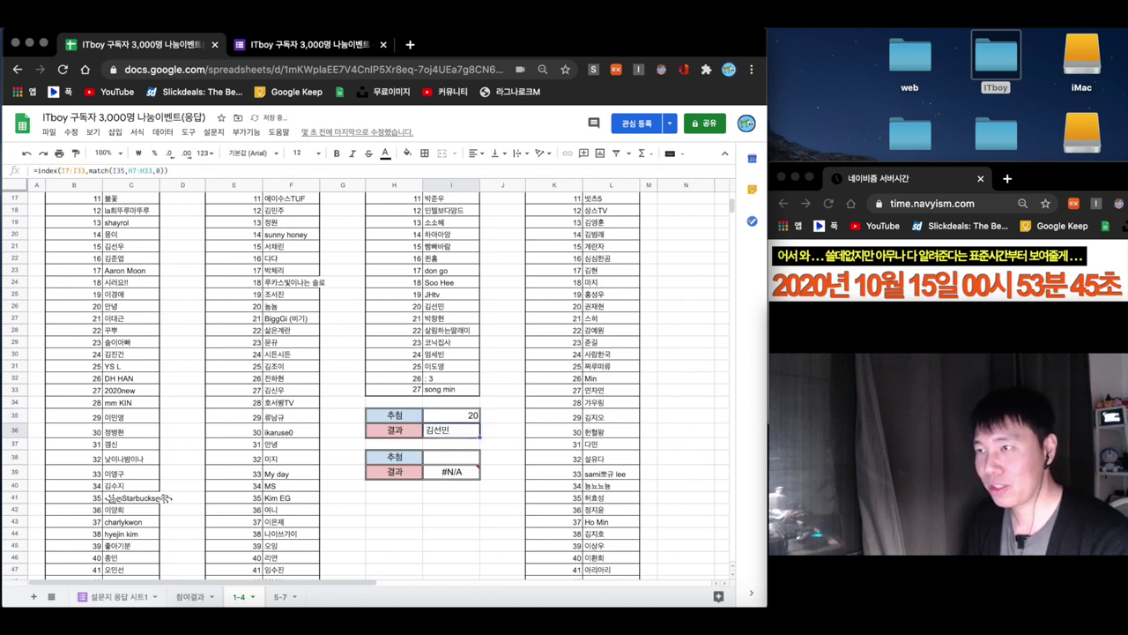
- Clear I35:I36 and enter the drawn winner's name as plain text in I36
{"action": "left_click", "coordinate": [446, 498]}
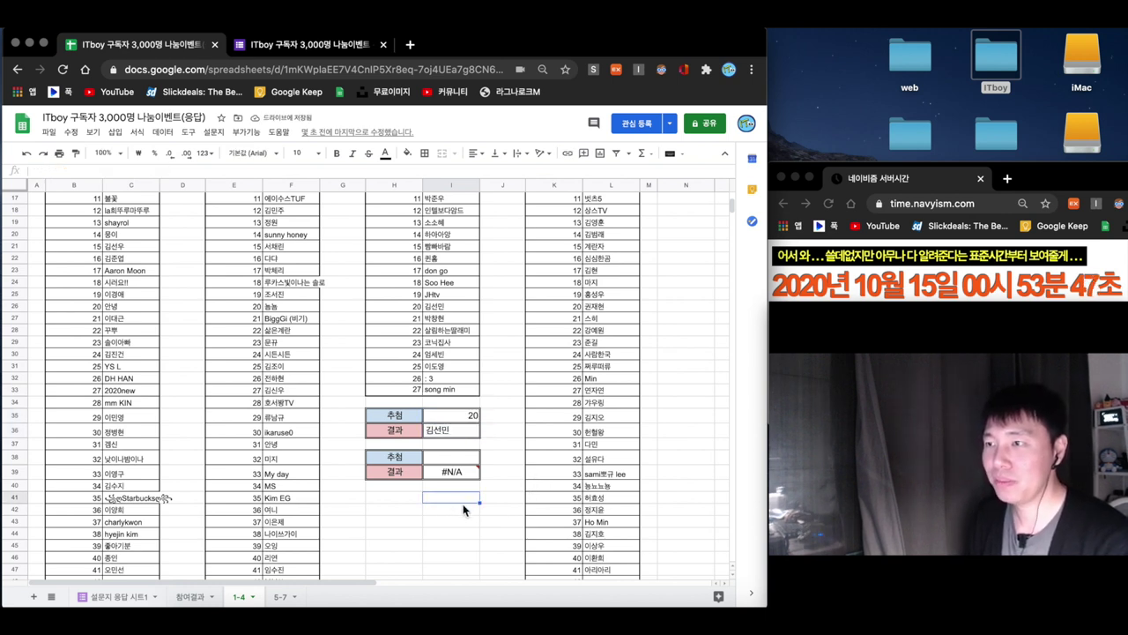
{"action": "type", "text": "d"}
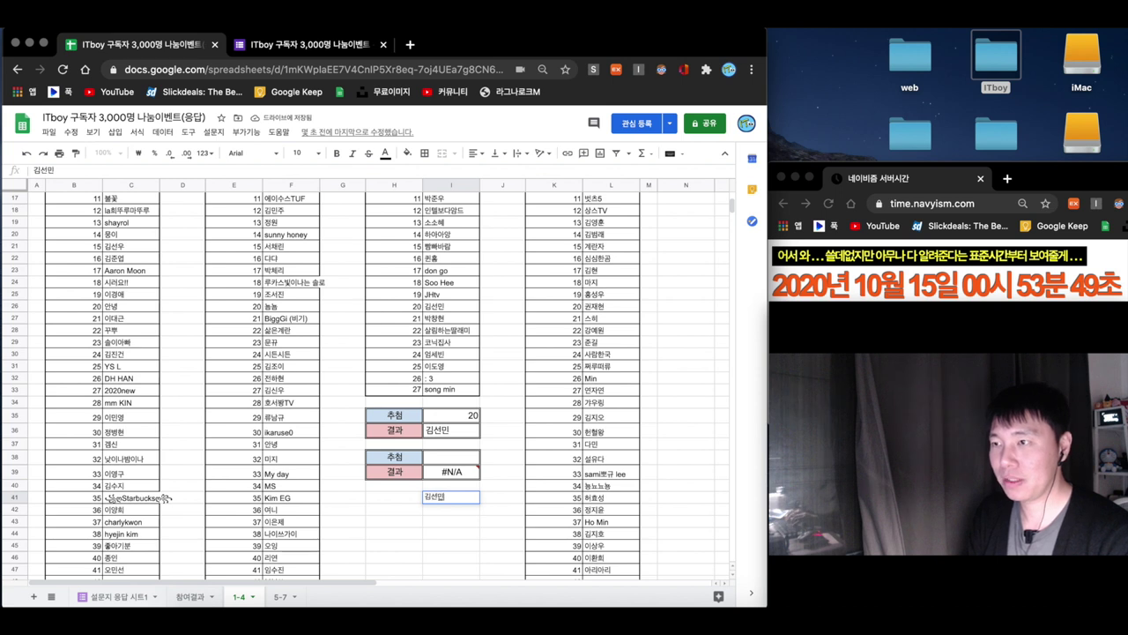
{"action": "left_click_drag", "start_coordinate": [440, 415], "coordinate": [451, 429]}
{"action": "key", "text": "Delete"}
{"action": "left_click", "coordinate": [450, 429]}
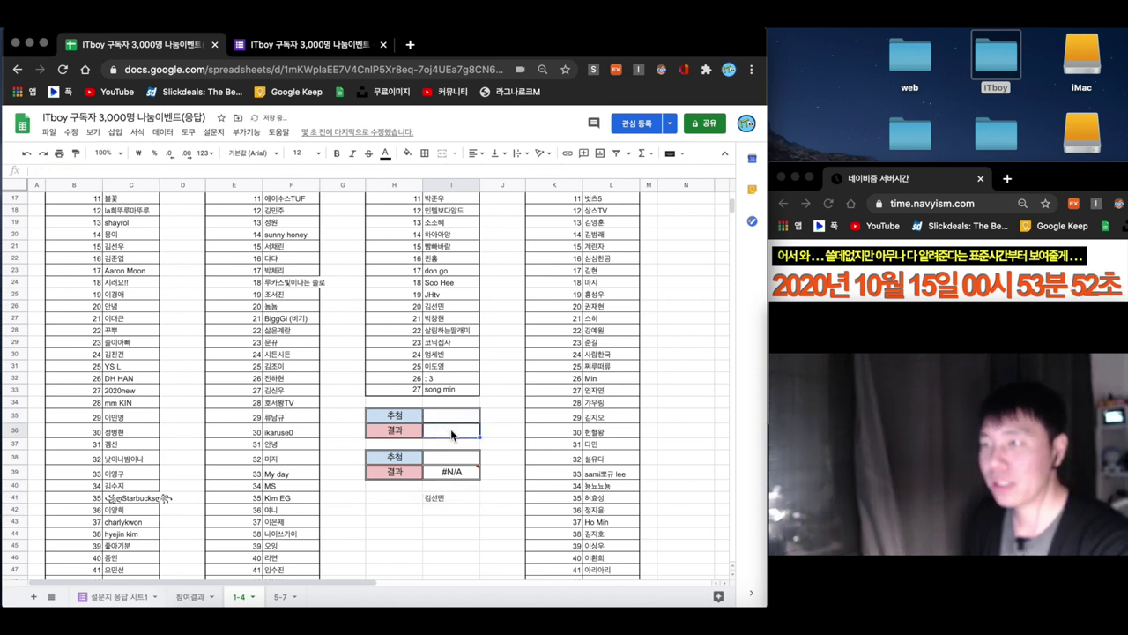
{"action": "key", "text": "Return"}
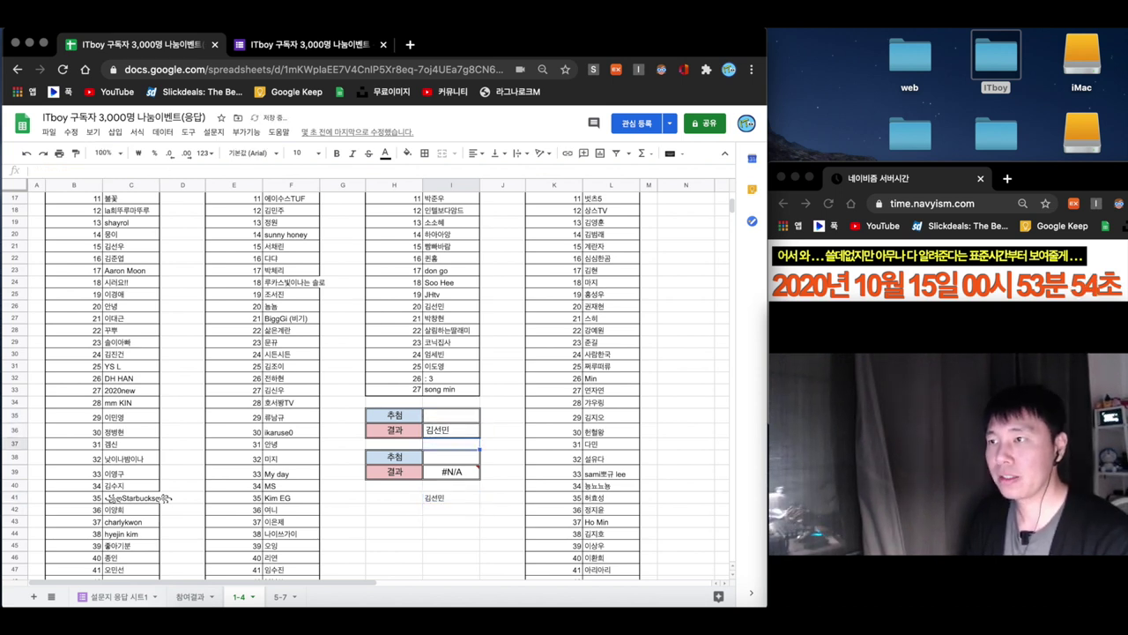
- Right-align the first winner's name in I36
{"action": "left_click", "coordinate": [459, 434]}
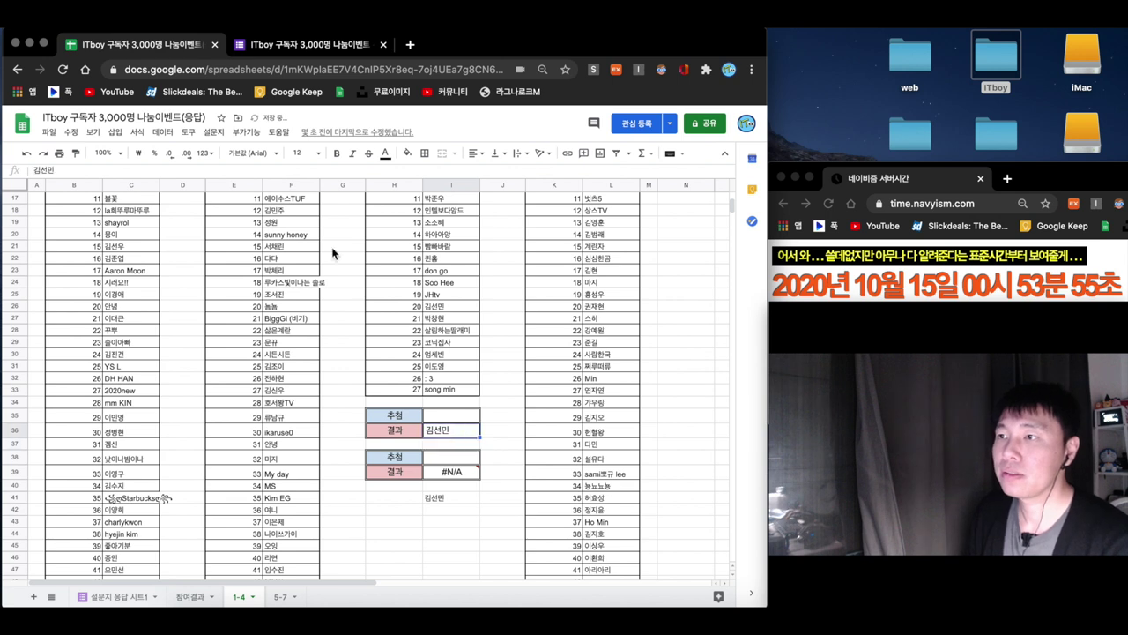
{"action": "left_click", "coordinate": [472, 156]}
{"action": "left_click", "coordinate": [501, 179]}
{"action": "left_click", "coordinate": [439, 500]}
{"action": "left_click", "coordinate": [451, 457]}
- Enter =RANDBETWEEN(1,27) in I38 to draw the second winner
{"action": "type", "text": "ㅋ"}
{"action": "key", "text": "BackSpace"}
{"action": "type", "text": "="}
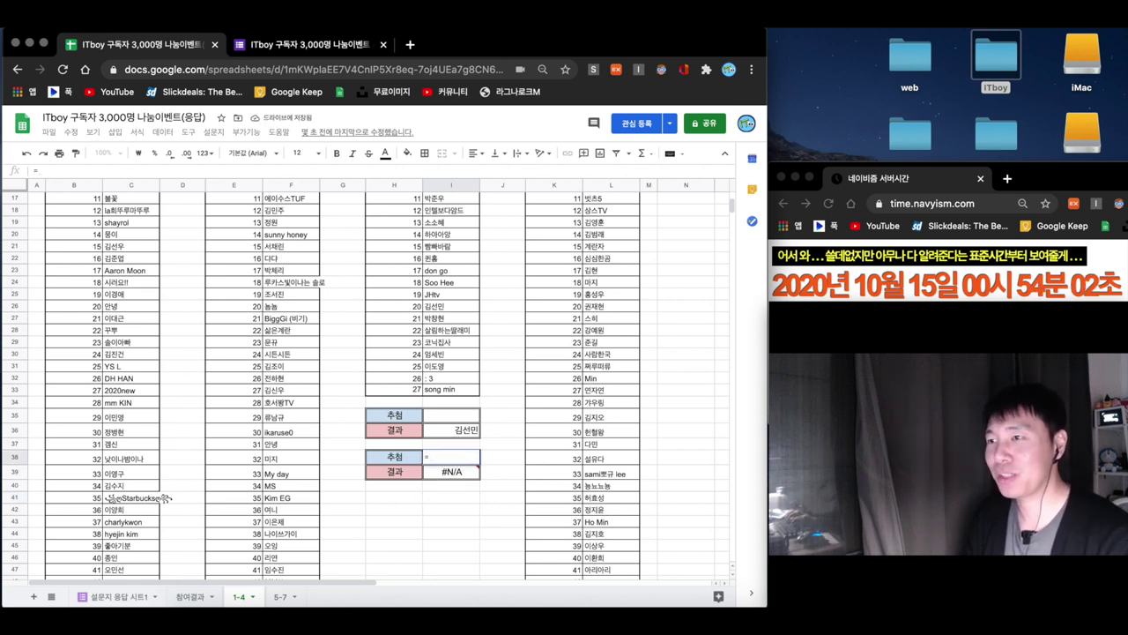
{"action": "type", "text": "rand"}
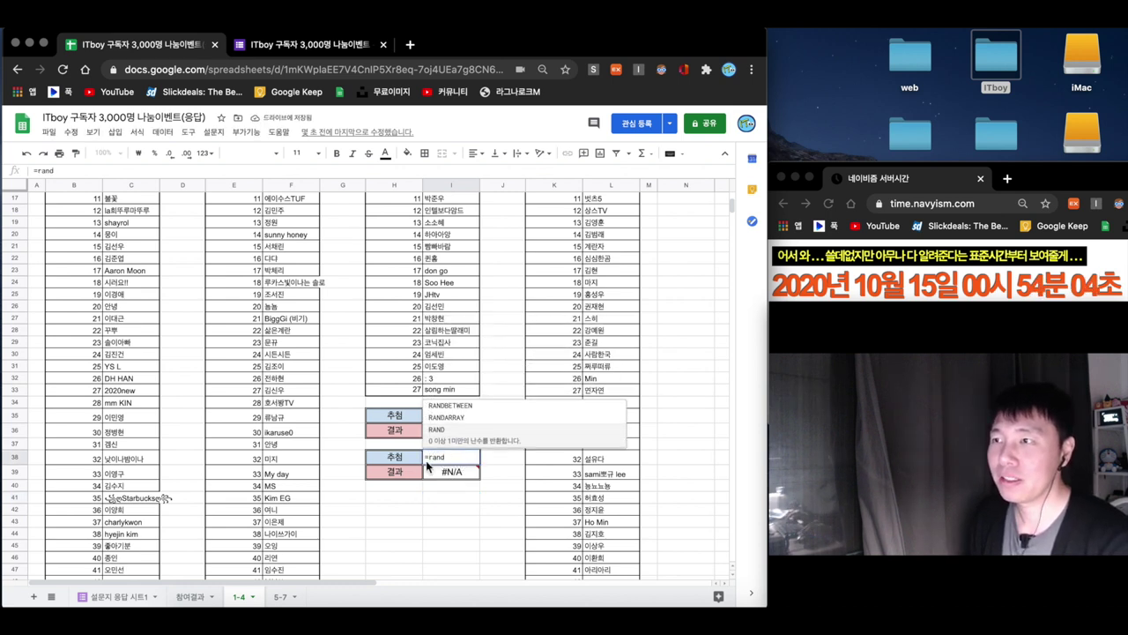
{"action": "left_click", "coordinate": [450, 406]}
{"action": "type", "text": "1,"}
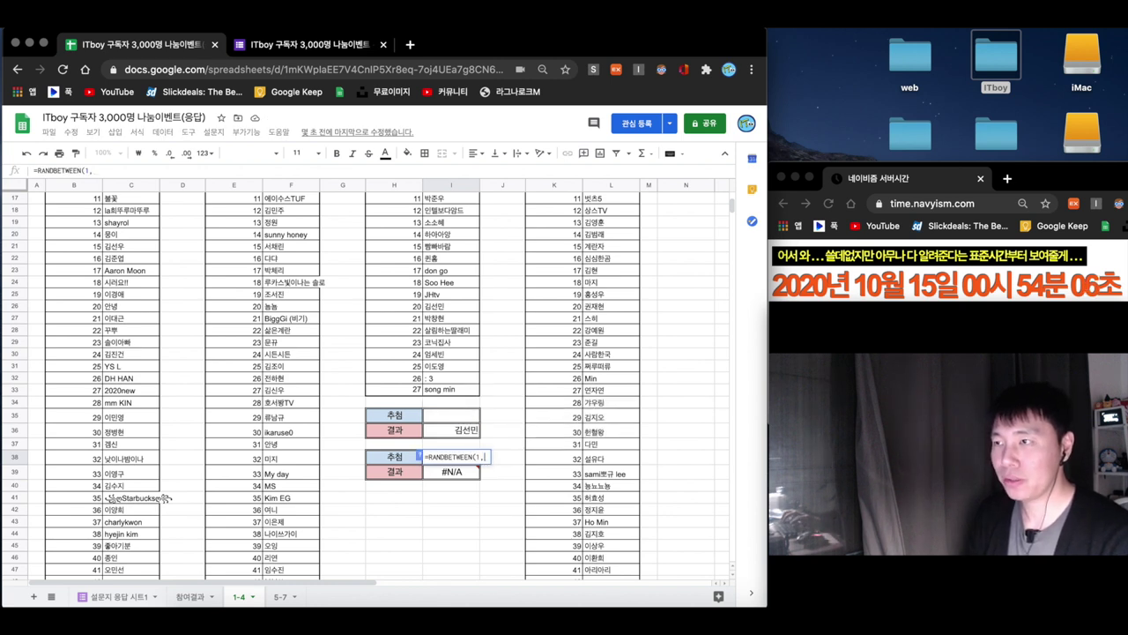
{"action": "type", "text": "27"}
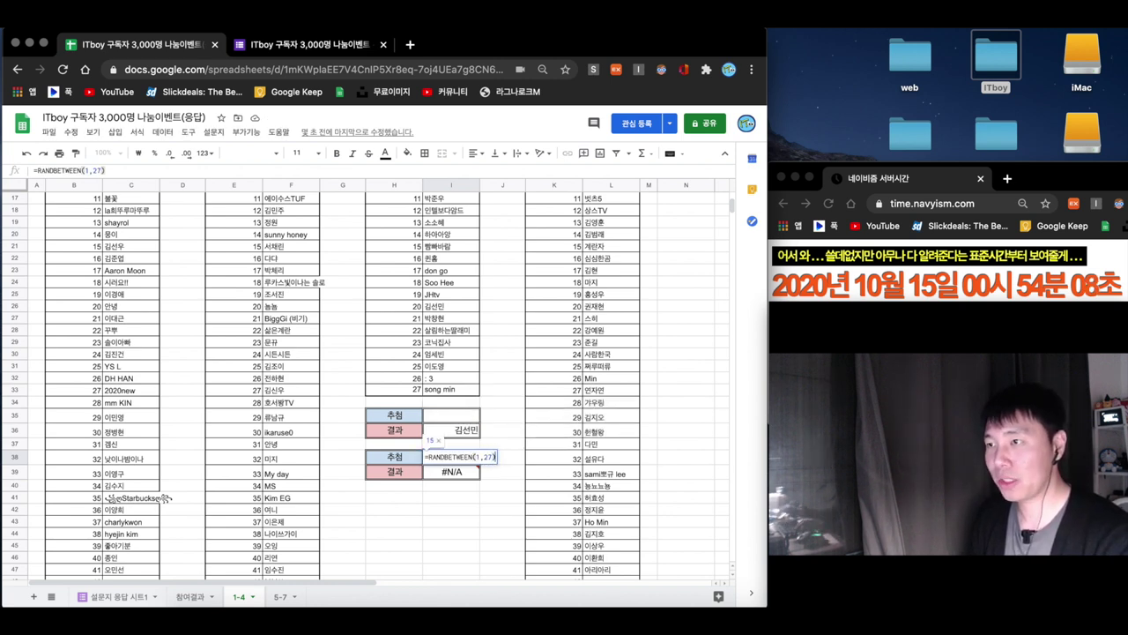
{"action": "key", "text": "Return"}
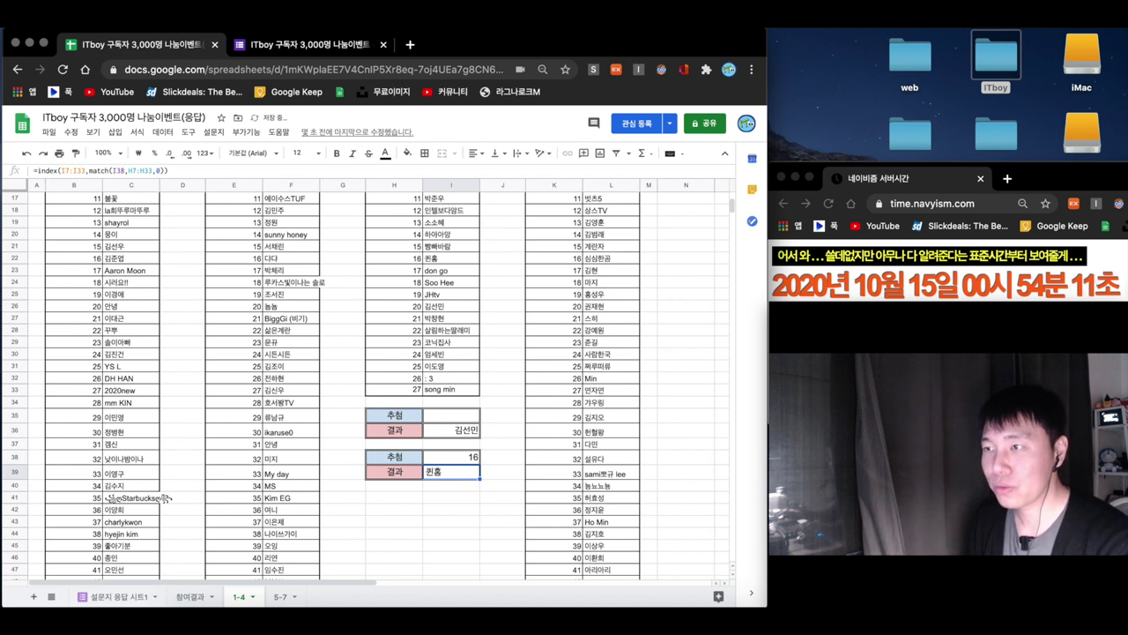
- Save the second winner's name in spare cell I41, clear I38:I39, and enter it in I39
{"action": "left_click", "coordinate": [456, 497]}
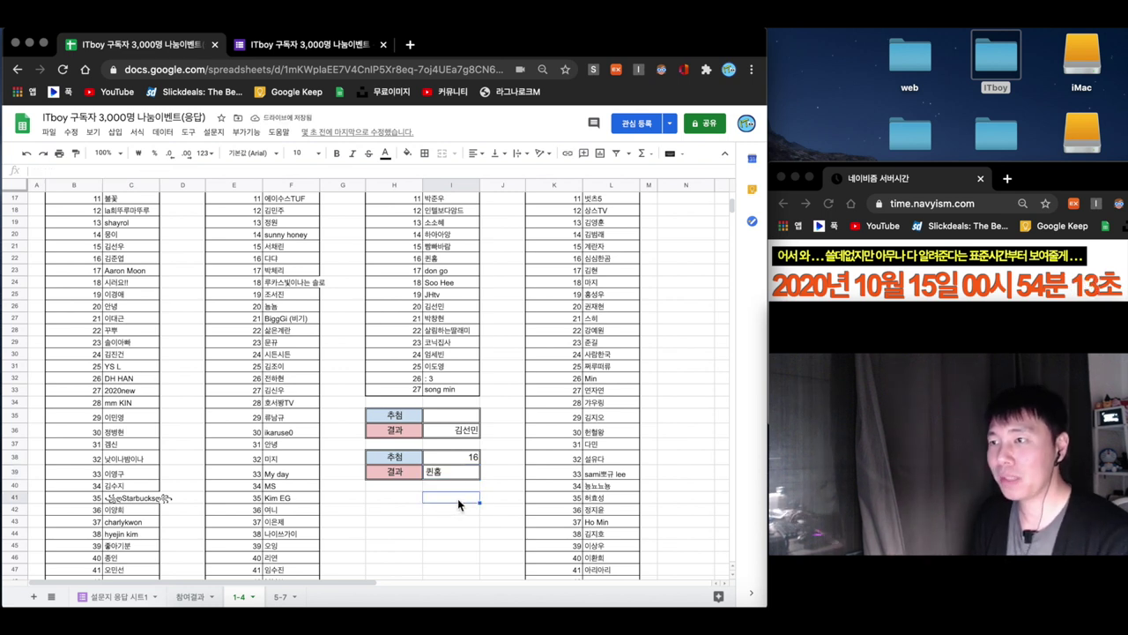
{"action": "left_click_drag", "start_coordinate": [459, 473], "coordinate": [458, 457]}
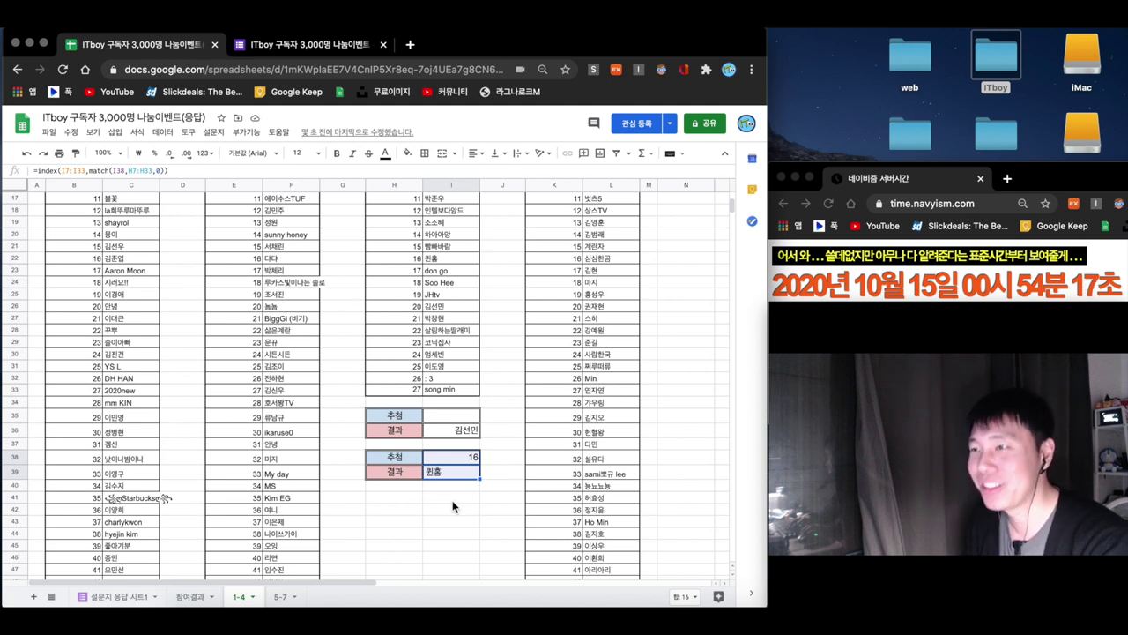
{"action": "left_click", "coordinate": [453, 501]}
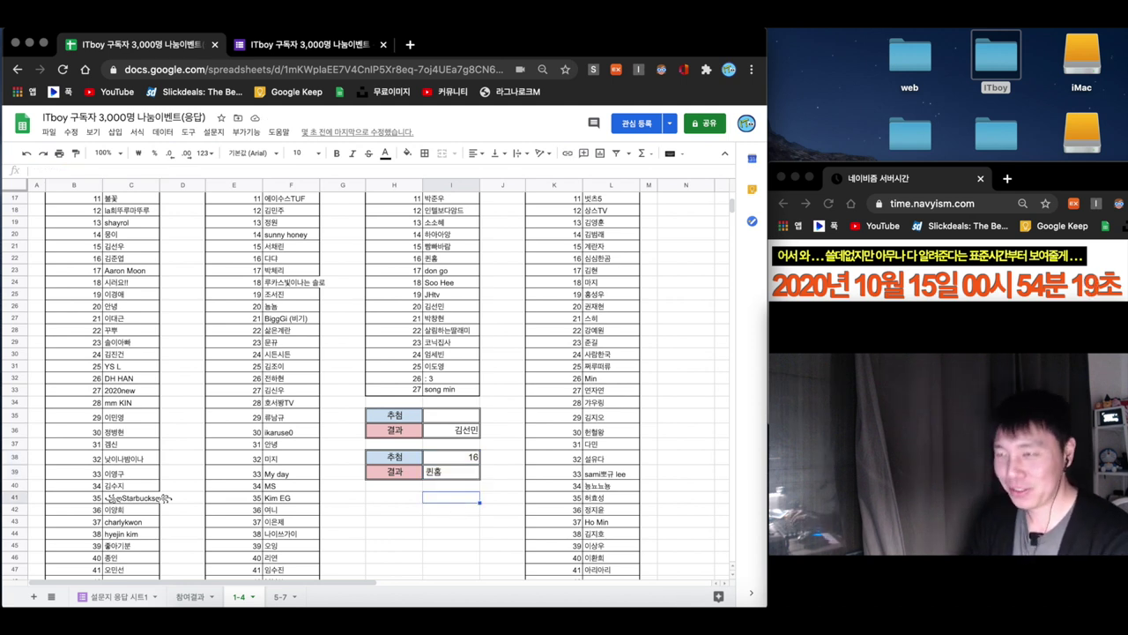
{"action": "type", "text": "=ran"}
{"action": "key", "text": "BackSpace"}
{"action": "key", "text": "BackSpace"}
{"action": "key", "text": "BackSpace"}
{"action": "key", "text": "BackSpace"}
{"action": "type", "text": "퀸"}
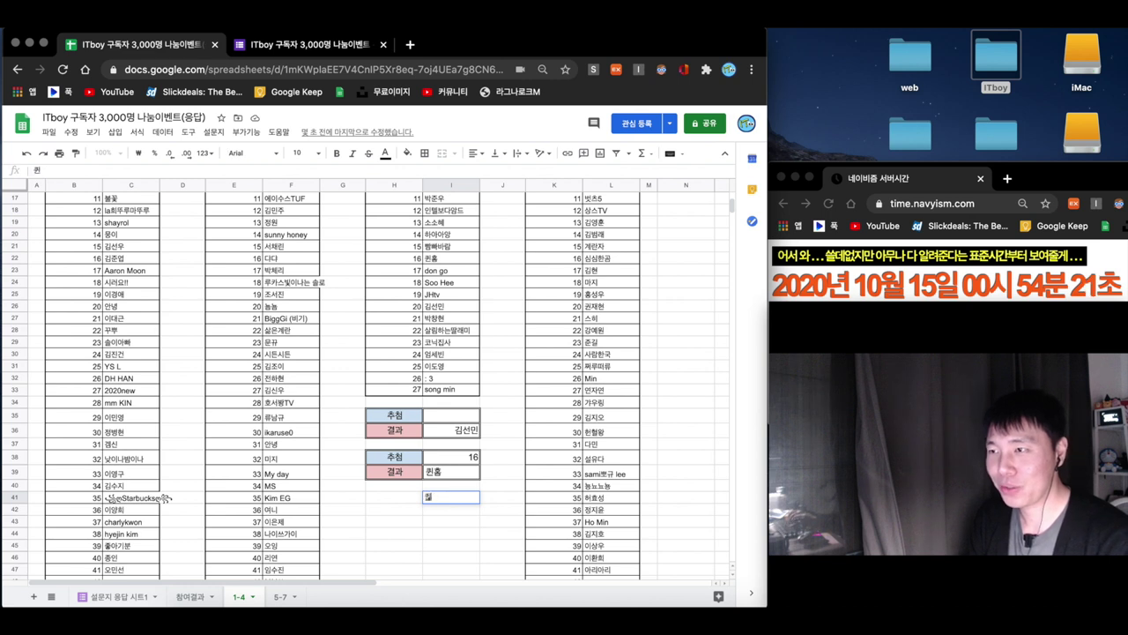
{"action": "type", "text": "홈"}
{"action": "key", "text": "Return"}
{"action": "left_click_drag", "start_coordinate": [450, 457], "coordinate": [450, 476]}
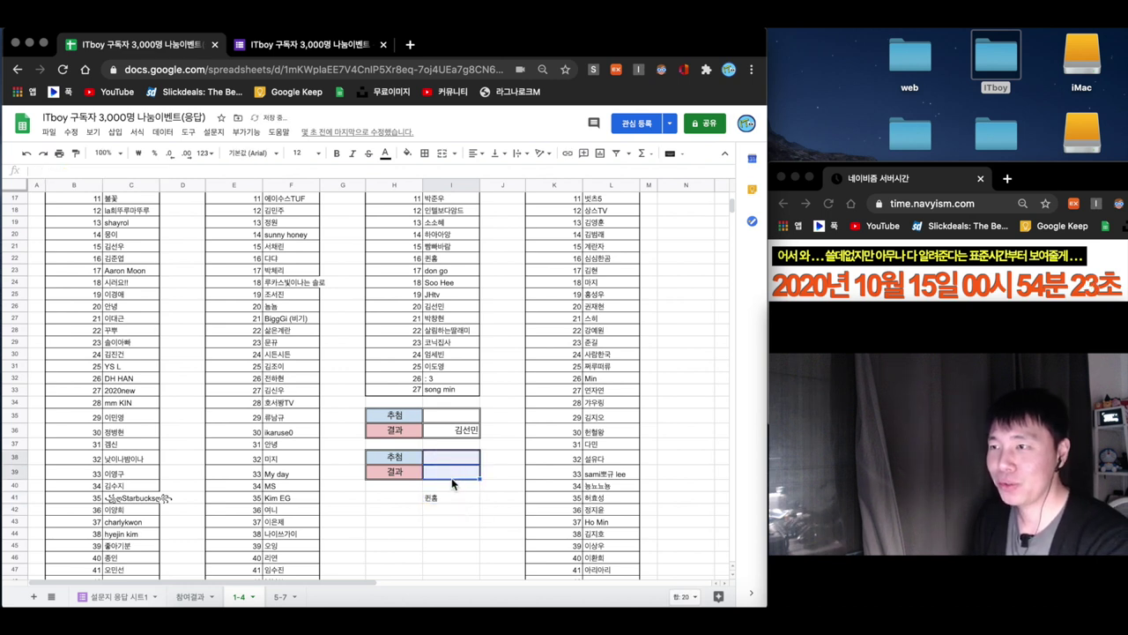
{"action": "left_click", "coordinate": [455, 471]}
{"action": "type", "text": "퀸홈"}
{"action": "key", "text": "Return"}
- Right-align the second winner's name in I39
{"action": "left_click", "coordinate": [452, 472]}
{"action": "left_click", "coordinate": [473, 153]}
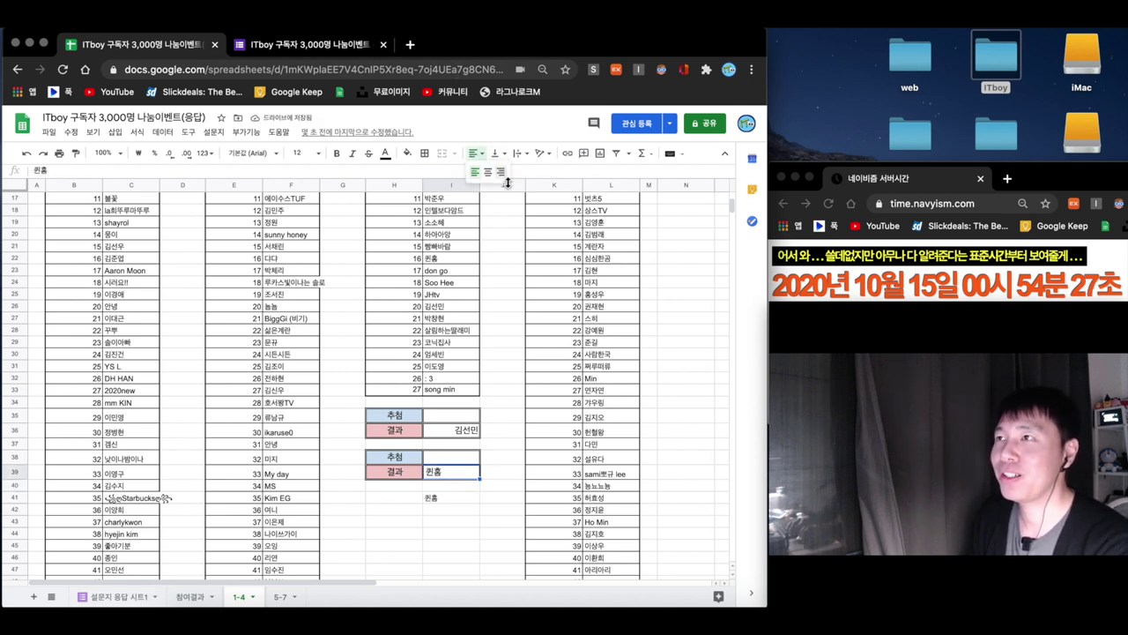
{"action": "left_click", "coordinate": [508, 173]}
{"action": "left_click", "coordinate": [445, 500]}
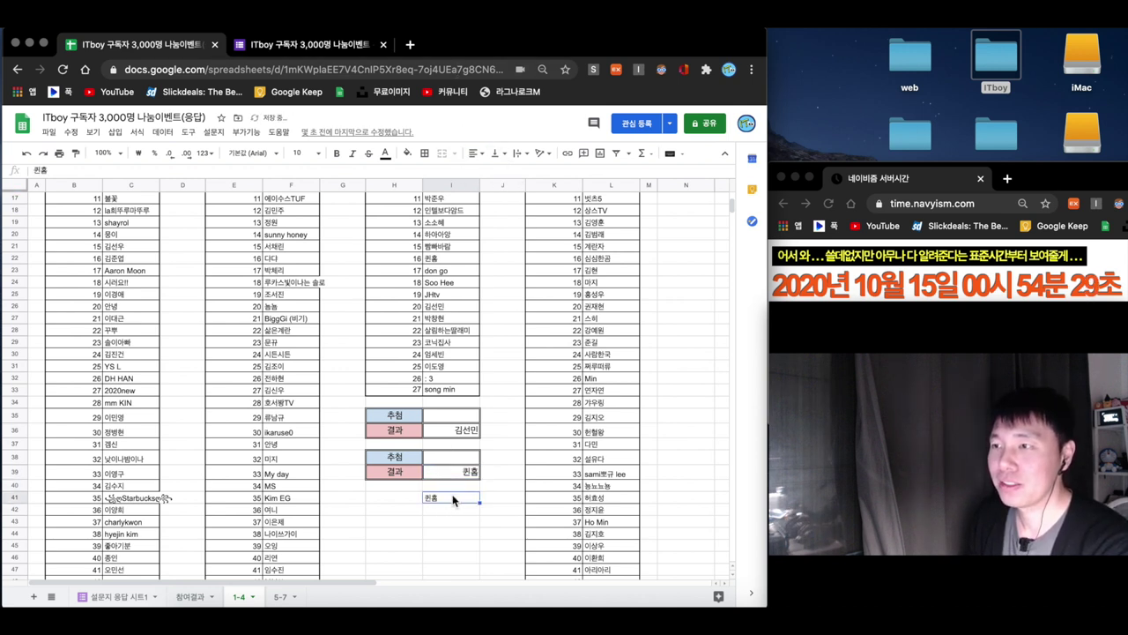
{"action": "left_click", "coordinate": [487, 481]}
- Check both fixed winner names, then scroll down to the fourth list's empty 추첨 cell L263
{"action": "scroll", "coordinate": [492, 449], "scroll_direction": "up", "scroll_amount": 5}
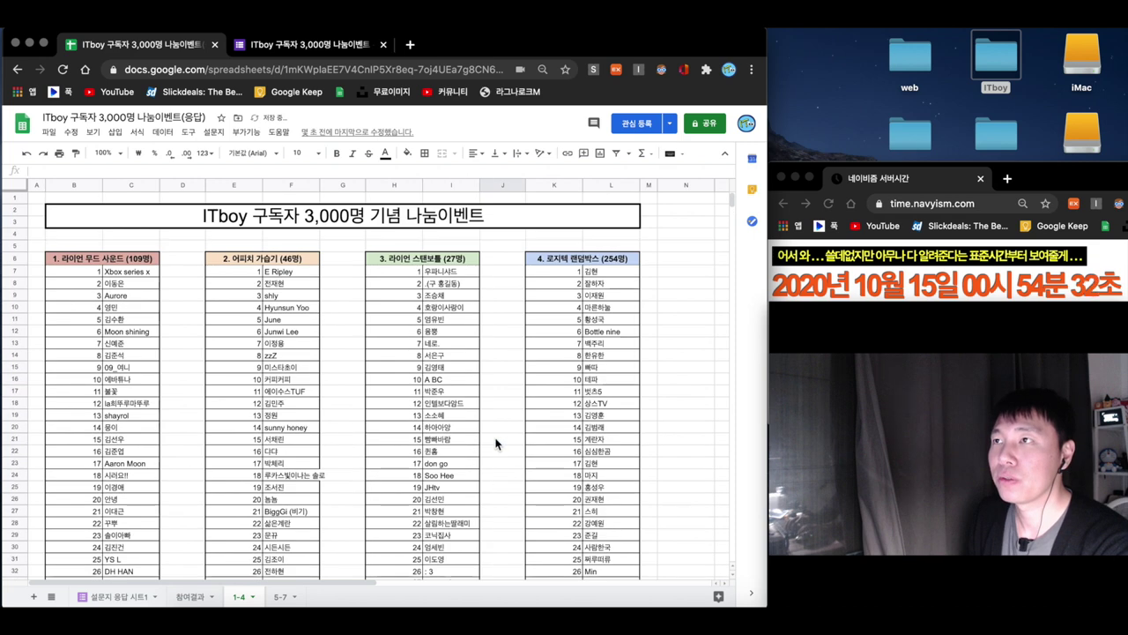
{"action": "scroll", "coordinate": [492, 443], "scroll_direction": "down", "scroll_amount": 5}
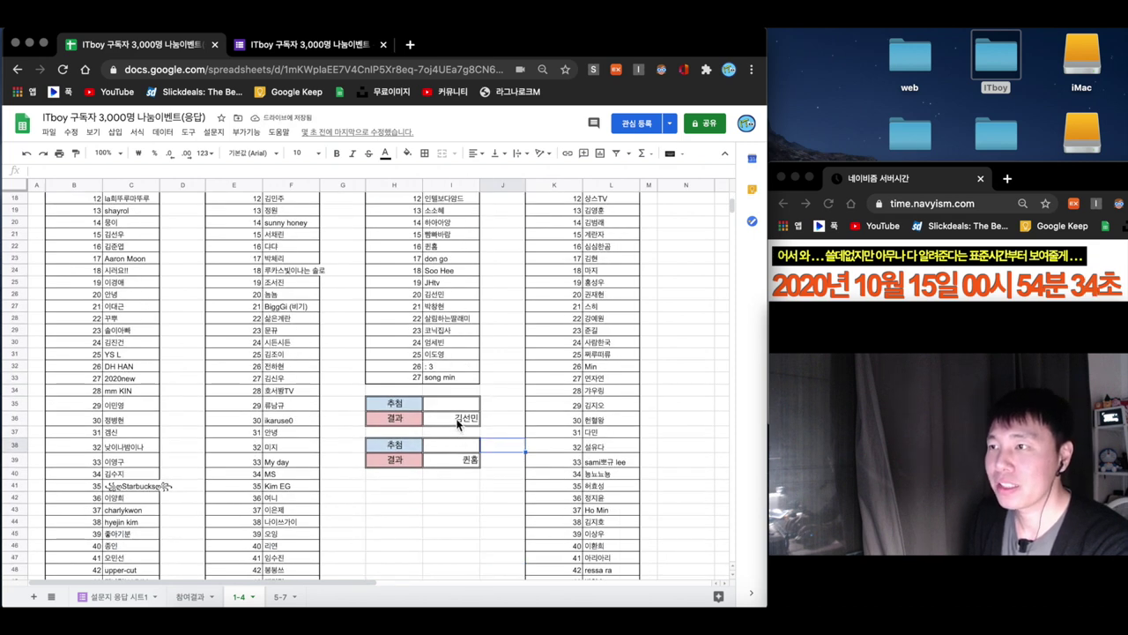
{"action": "left_click", "coordinate": [457, 423]}
{"action": "left_click", "coordinate": [472, 466]}
{"action": "scroll", "coordinate": [596, 440], "scroll_direction": "up", "scroll_amount": 5}
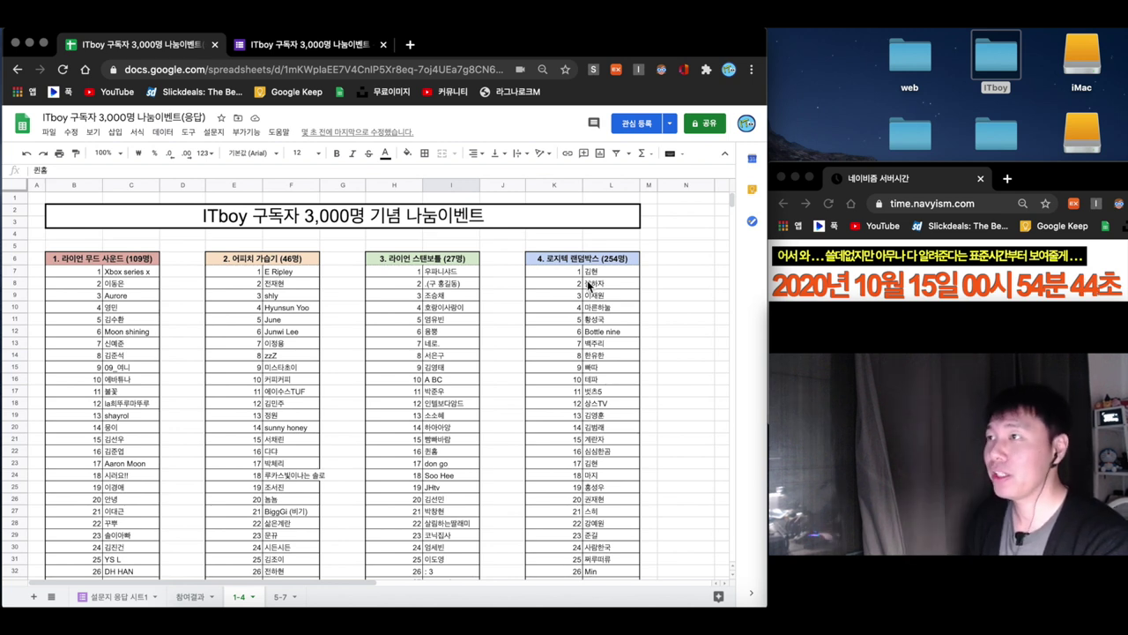
{"action": "scroll", "coordinate": [622, 315], "scroll_direction": "down", "scroll_amount": 10}
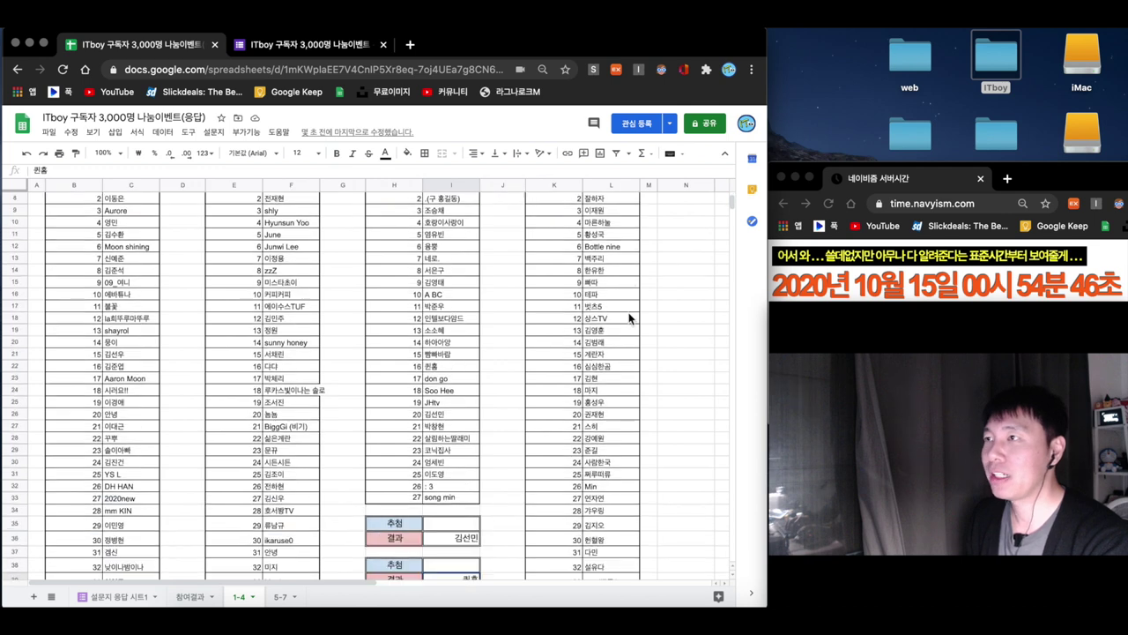
{"action": "scroll", "coordinate": [629, 318], "scroll_direction": "down", "scroll_amount": 18}
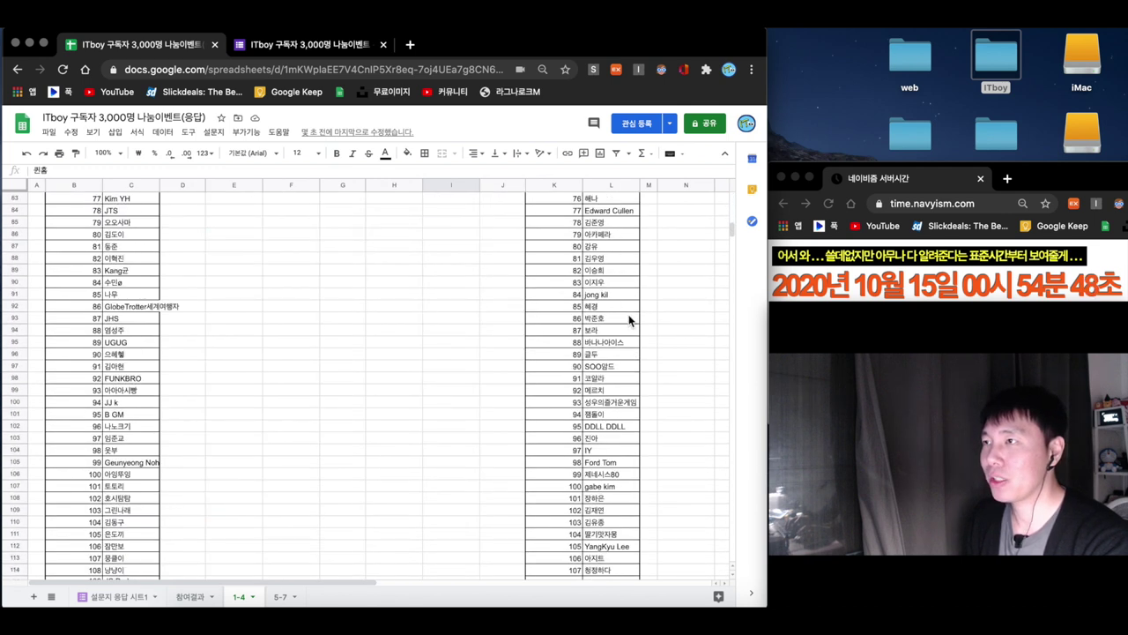
{"action": "scroll", "coordinate": [630, 319], "scroll_direction": "down", "scroll_amount": 20}
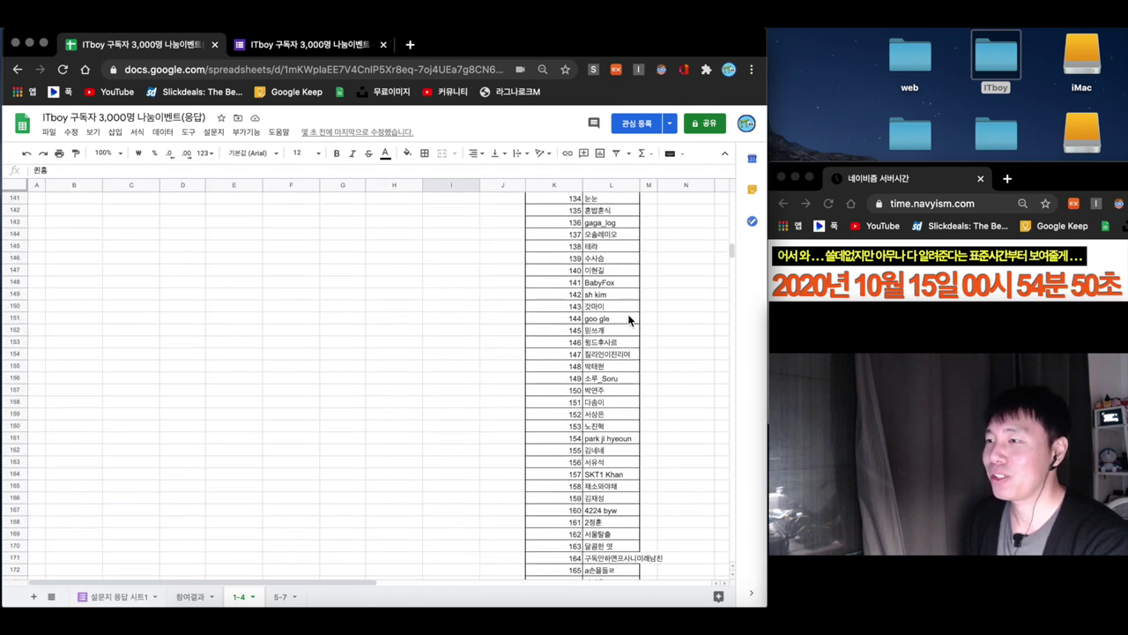
{"action": "scroll", "coordinate": [632, 318], "scroll_direction": "down", "scroll_amount": 9}
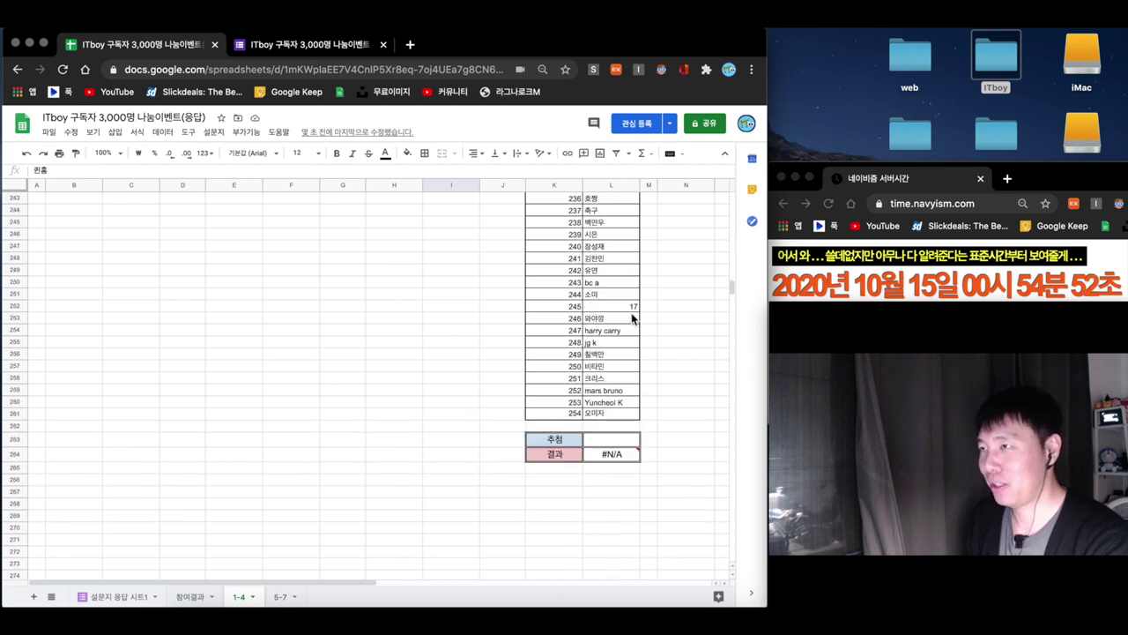
{"action": "left_click", "coordinate": [628, 379]}
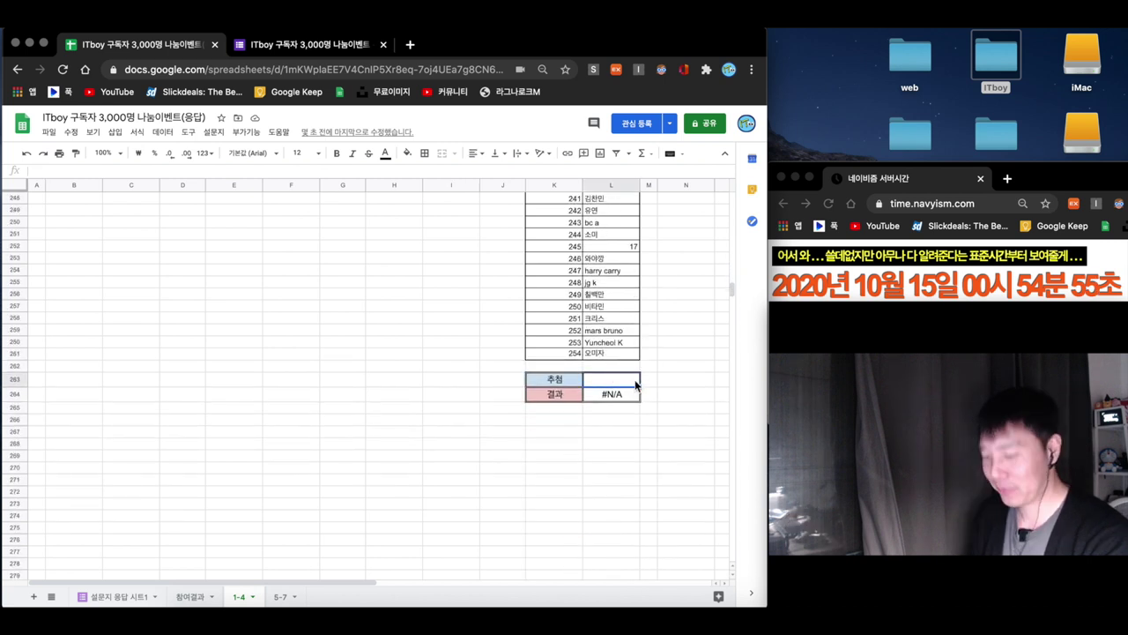
- Enter =RANDBETWEEN(1,254) in L263 to draw from the fourth list
{"action": "type", "text": "=randbe"}
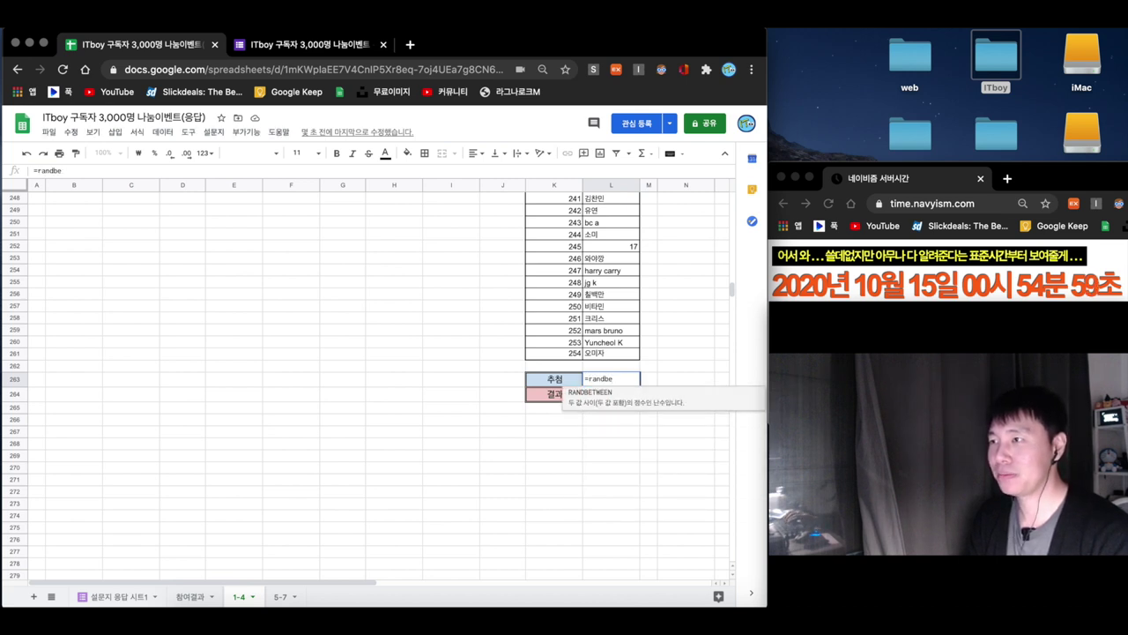
{"action": "left_click", "coordinate": [633, 393]}
{"action": "type", "text": "(("}
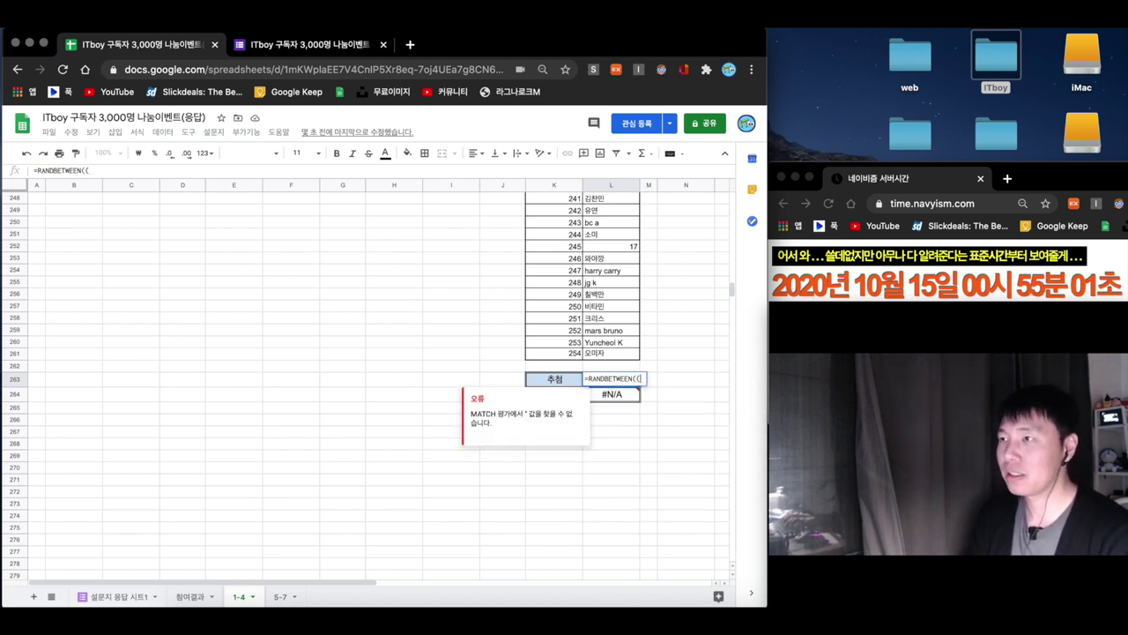
{"action": "type", "text": "1,"}
{"action": "key", "text": "BackSpace"}
{"action": "type", "text": "1,254"}
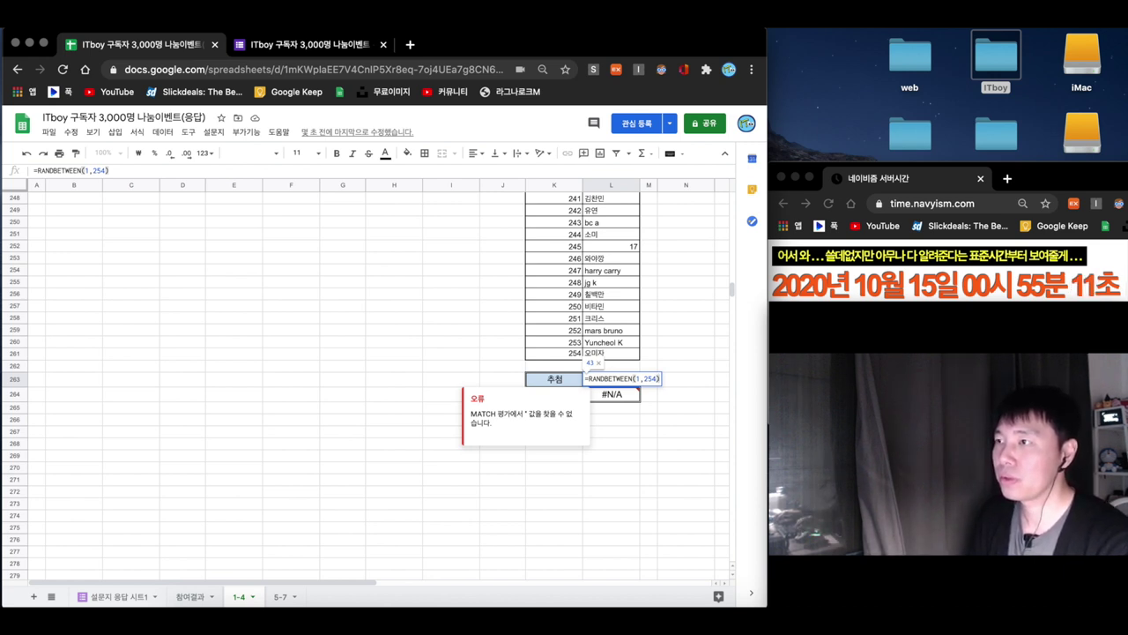
{"action": "key", "text": "Return"}
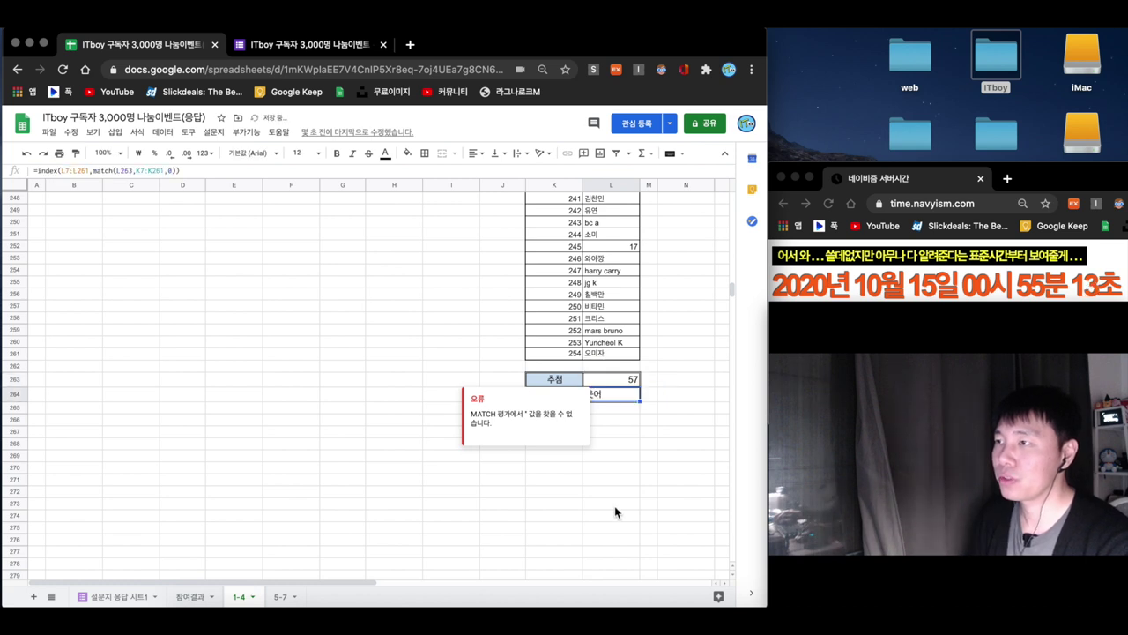
- Note the winner's nickname, clear L263, and enter the nickname as plain text in L264
{"action": "left_click", "coordinate": [652, 444]}
{"action": "left_click", "coordinate": [616, 426]}
{"action": "key", "text": "Return"}
{"action": "type", "text": "웃어님"}
{"action": "key", "text": "Return"}
{"action": "left_click", "coordinate": [617, 380]}
{"action": "key", "text": "Delete"}
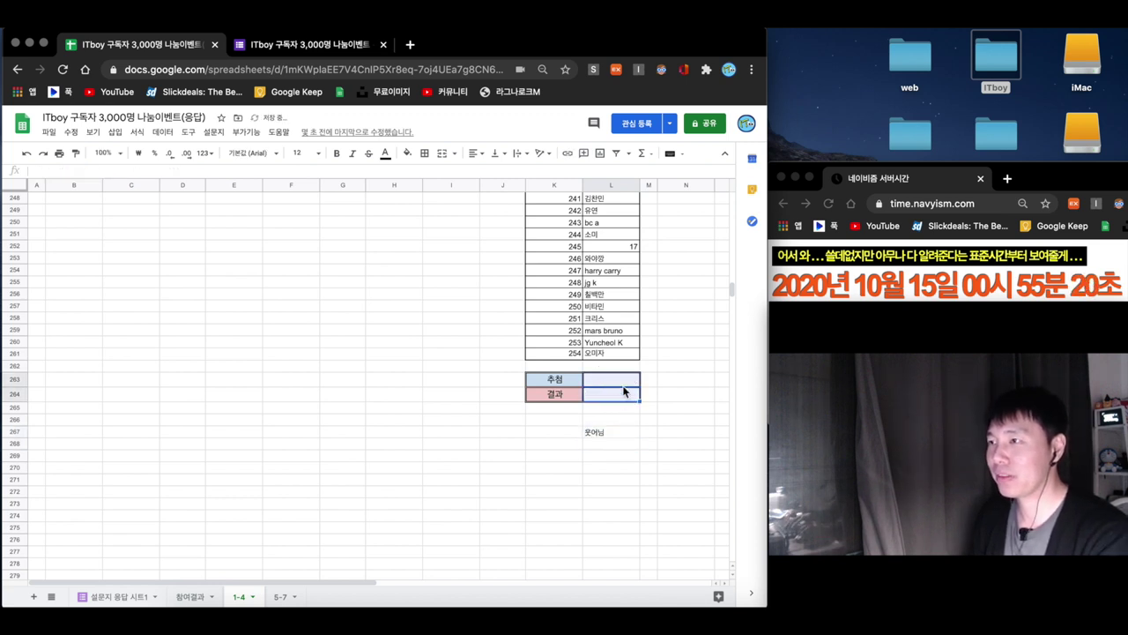
{"action": "left_click", "coordinate": [619, 394]}
{"action": "type", "text": "웃어님"}
{"action": "key", "text": "Return"}
{"action": "key", "text": "Down"}
{"action": "key", "text": "Down"}
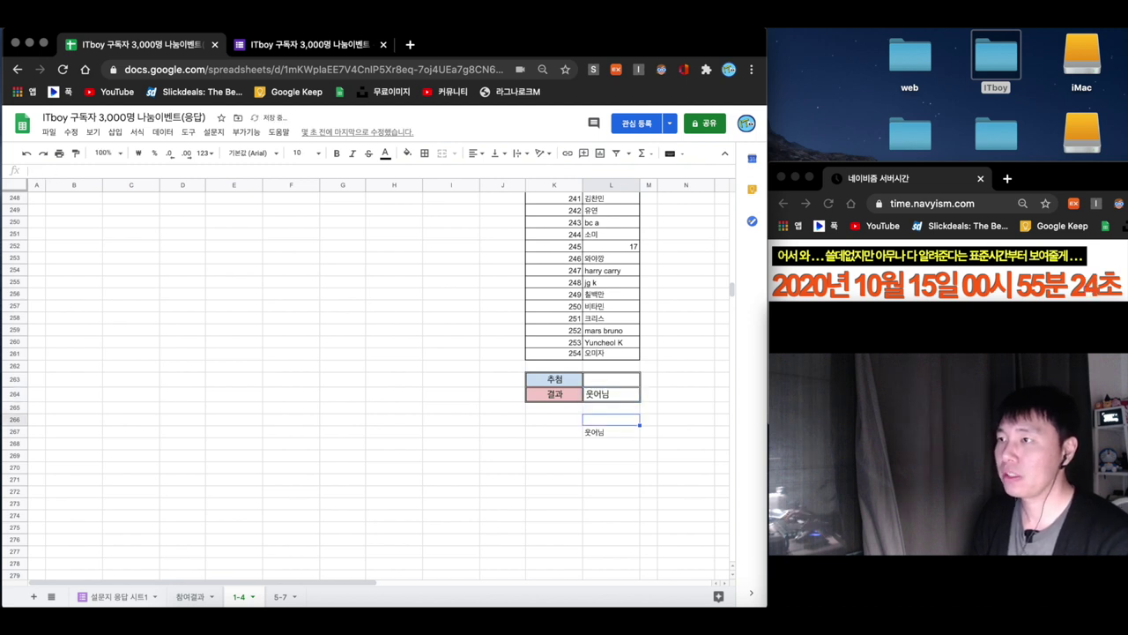
- Right-align the winner's nickname in L264
{"action": "left_click", "coordinate": [621, 394]}
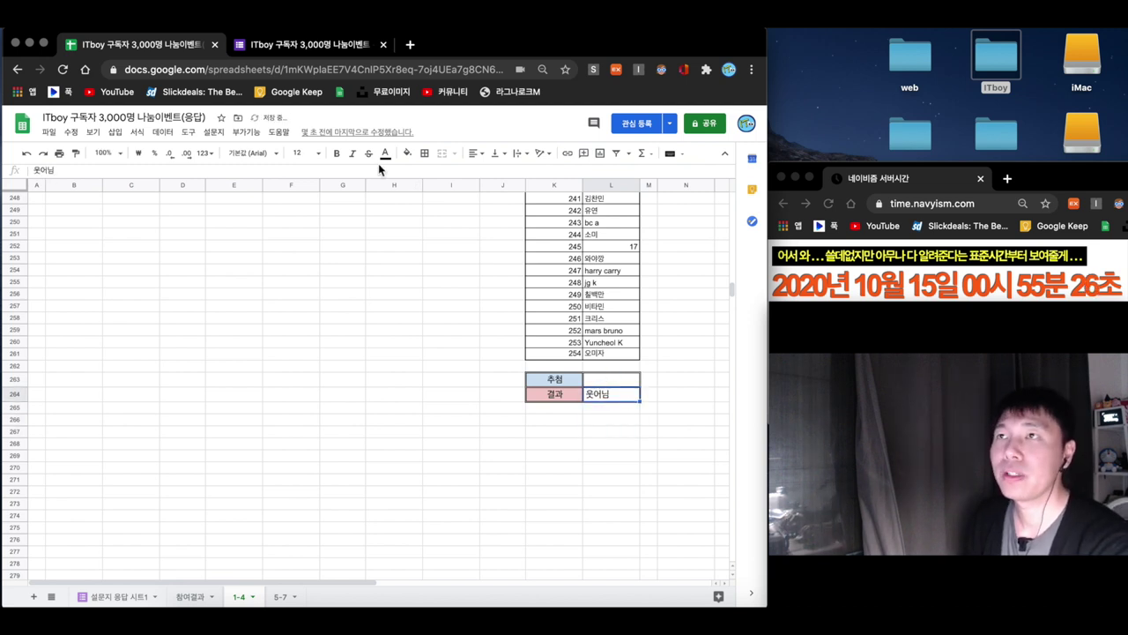
{"action": "left_click", "coordinate": [473, 155]}
{"action": "left_click", "coordinate": [501, 172]}
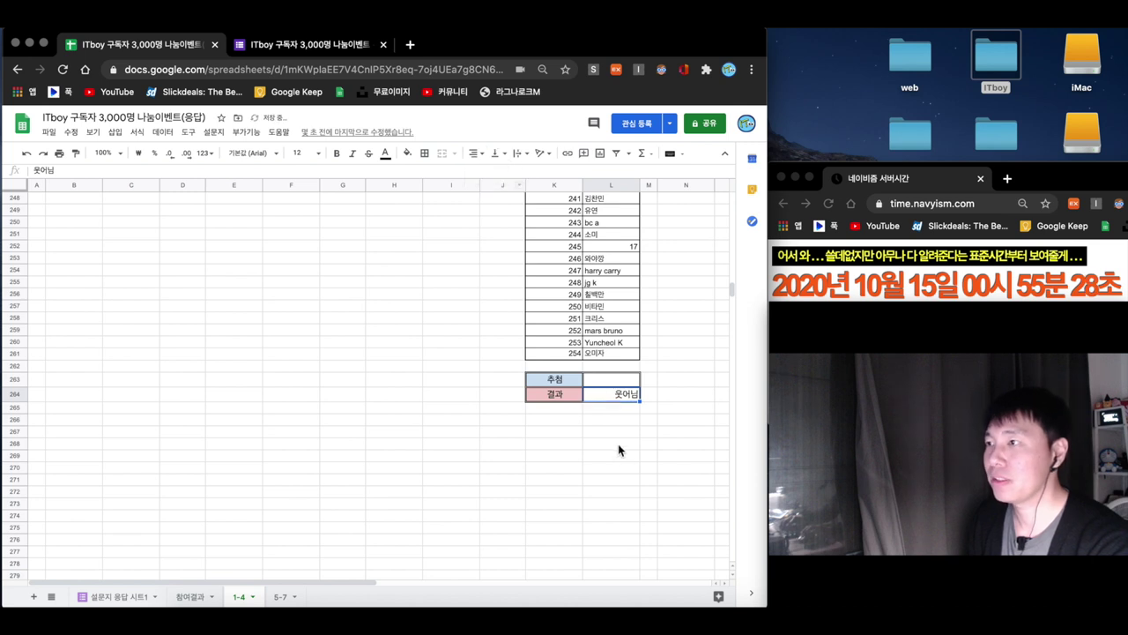
{"action": "left_click", "coordinate": [622, 408]}
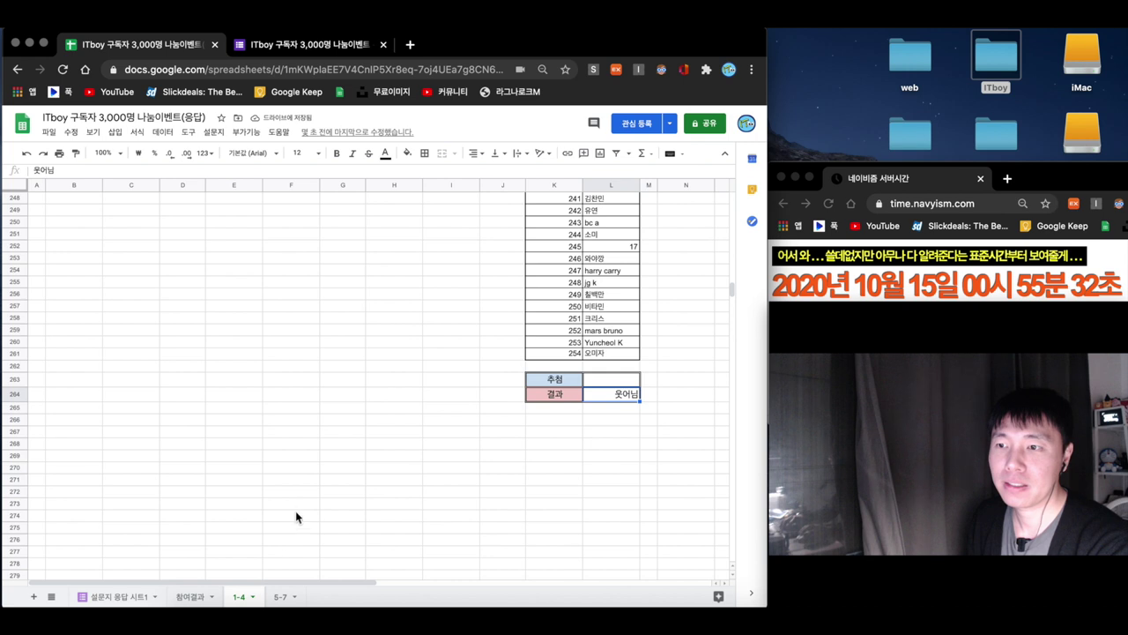
{"action": "left_click", "coordinate": [279, 599]}
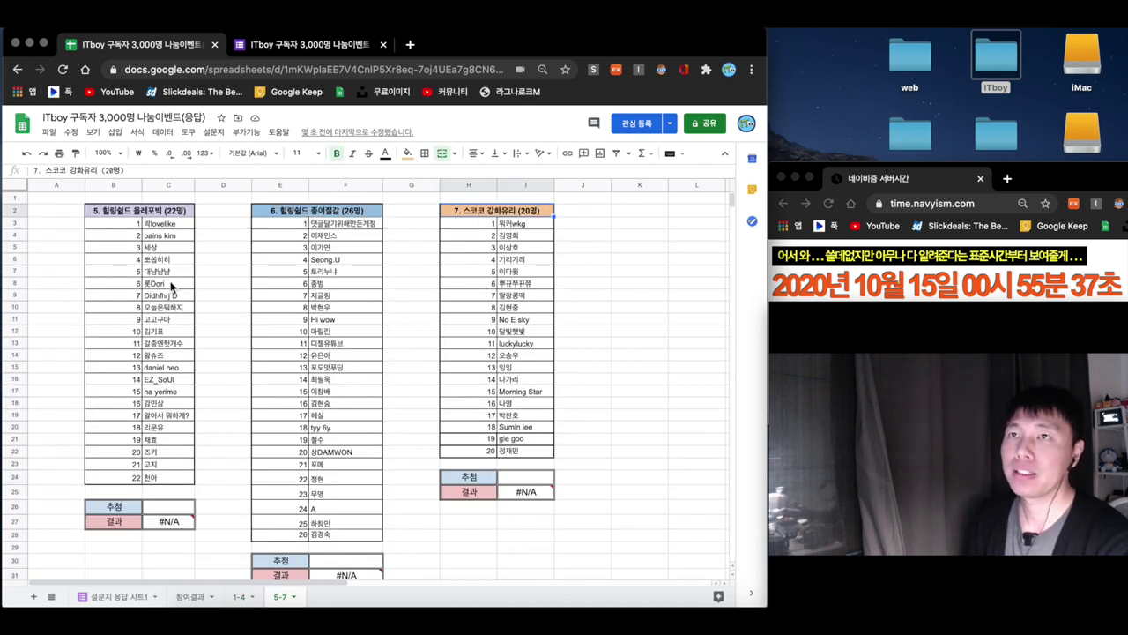
- Enter =RANDBETWEEN(1,22) in C26 under the 22-entry 킬링월드 올레포빅 list
{"action": "left_click", "coordinate": [147, 212]}
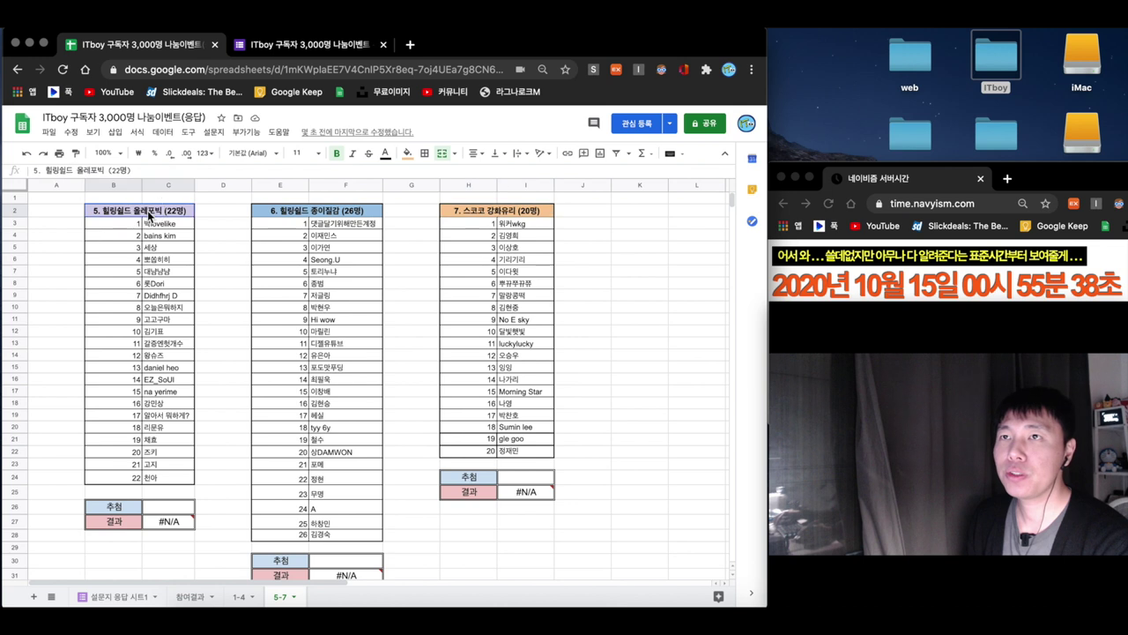
{"action": "left_click", "coordinate": [168, 507]}
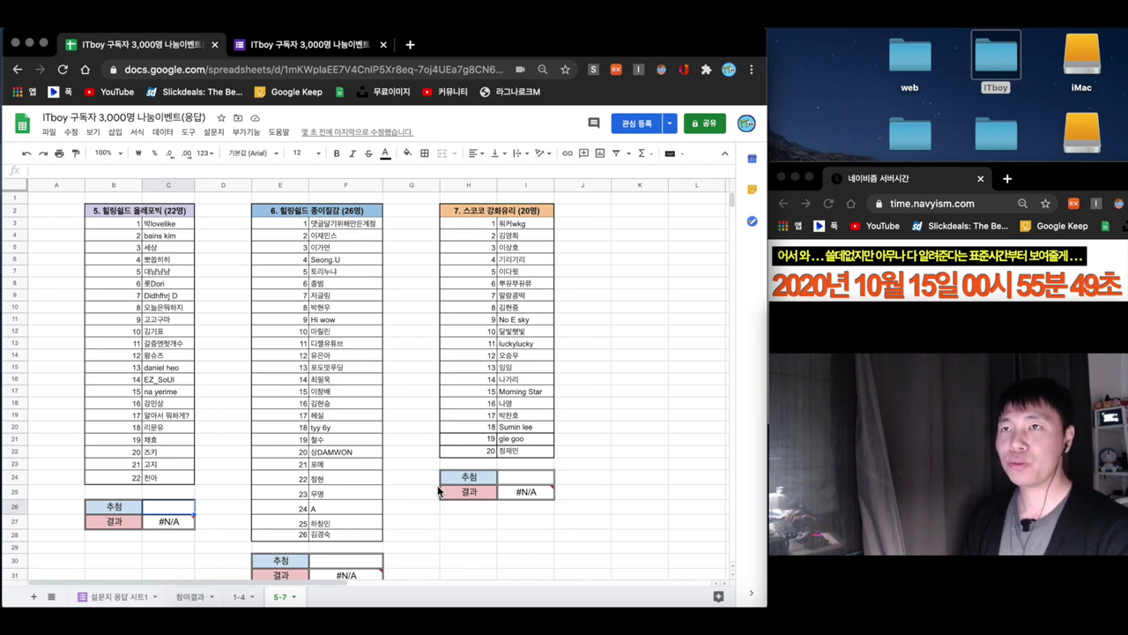
{"action": "type", "text": "("}
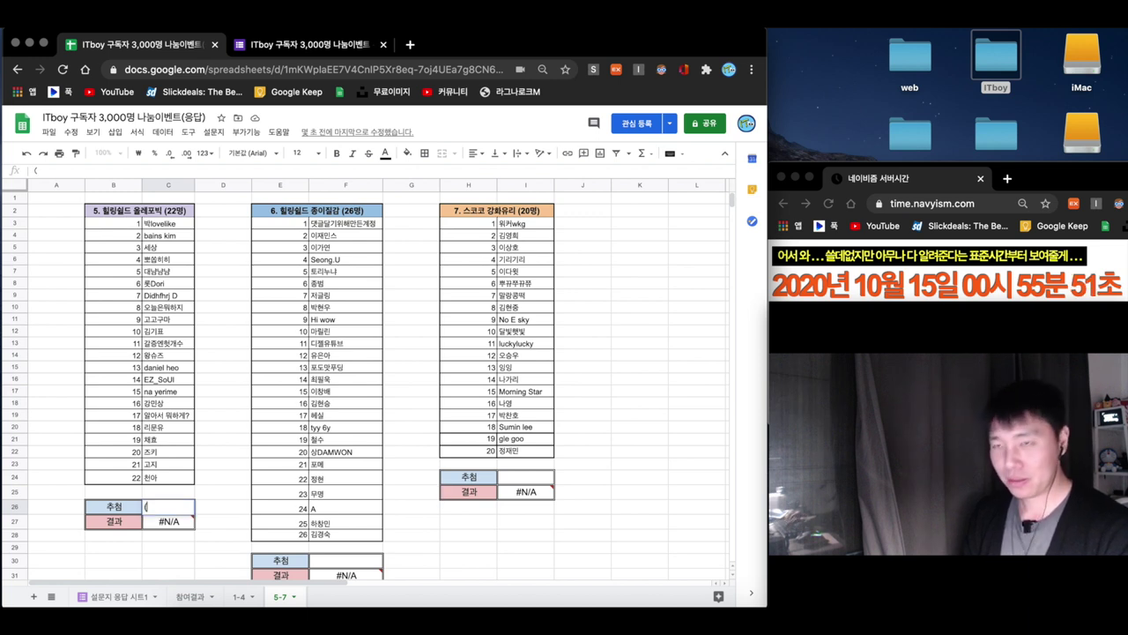
{"action": "type", "text": "rand"}
{"action": "key", "text": "BackSpace"}
{"action": "key", "text": "BackSpace"}
{"action": "key", "text": "BackSpace"}
{"action": "key", "text": "BackSpace"}
{"action": "key", "text": "BackSpace"}
{"action": "type", "text": "=rand"}
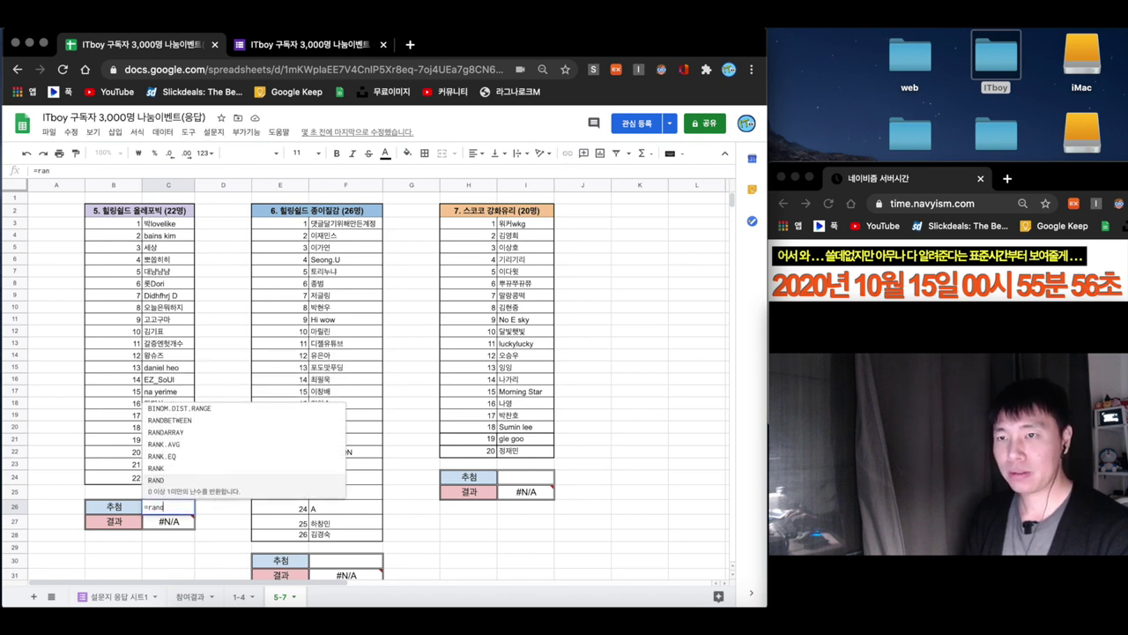
{"action": "type", "text": "b"}
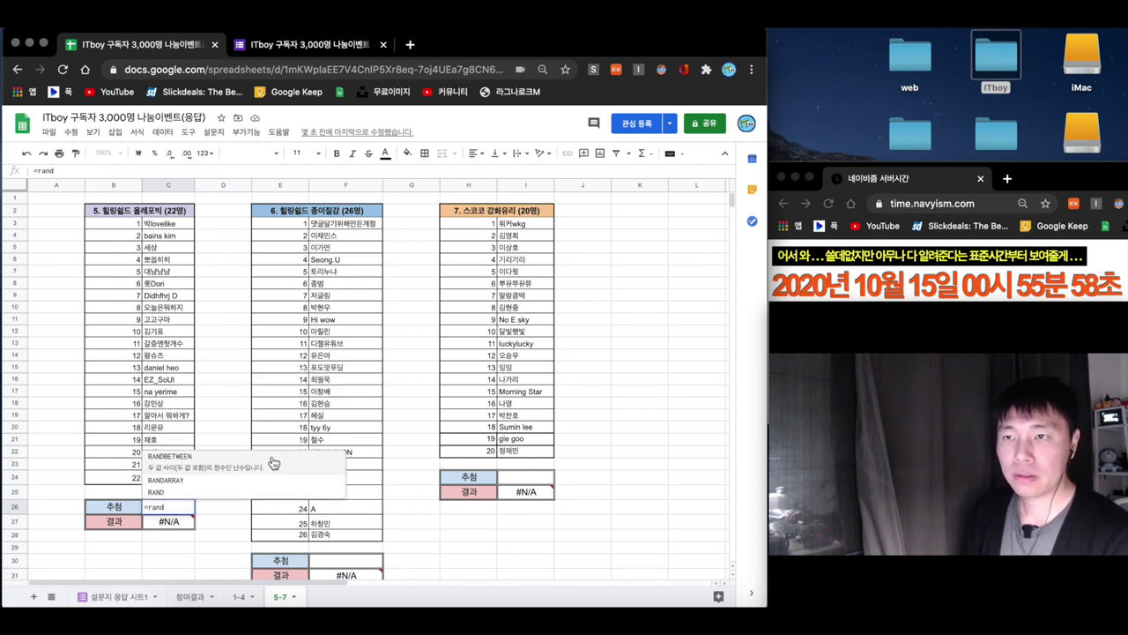
{"action": "key", "text": "Tab"}
{"action": "type", "text": "1,22"}
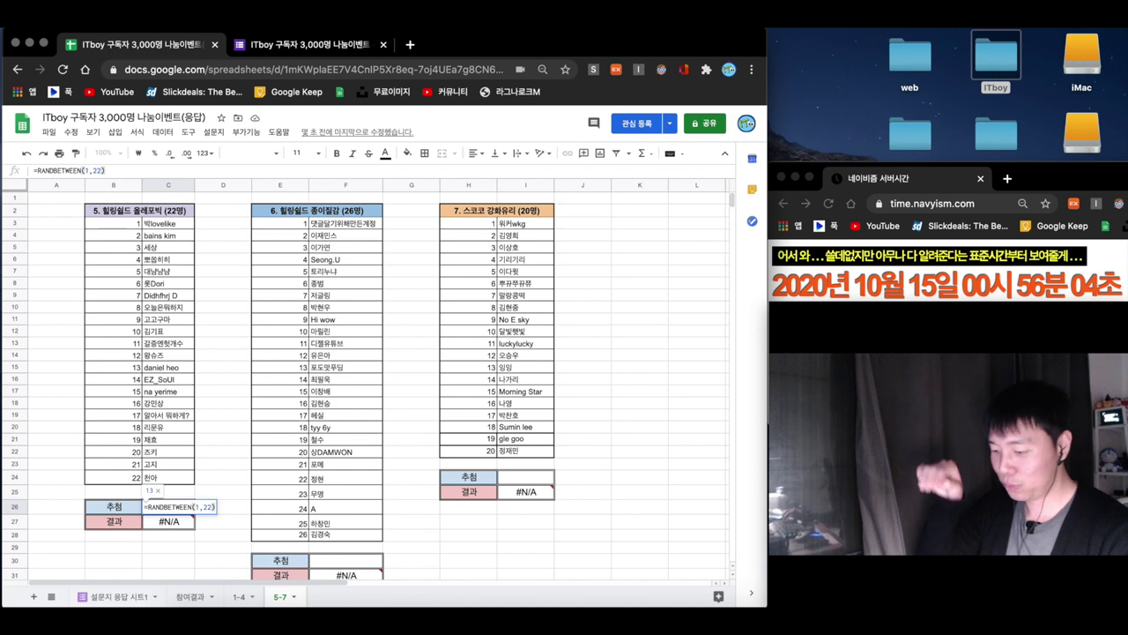
{"action": "key", "text": "Return"}
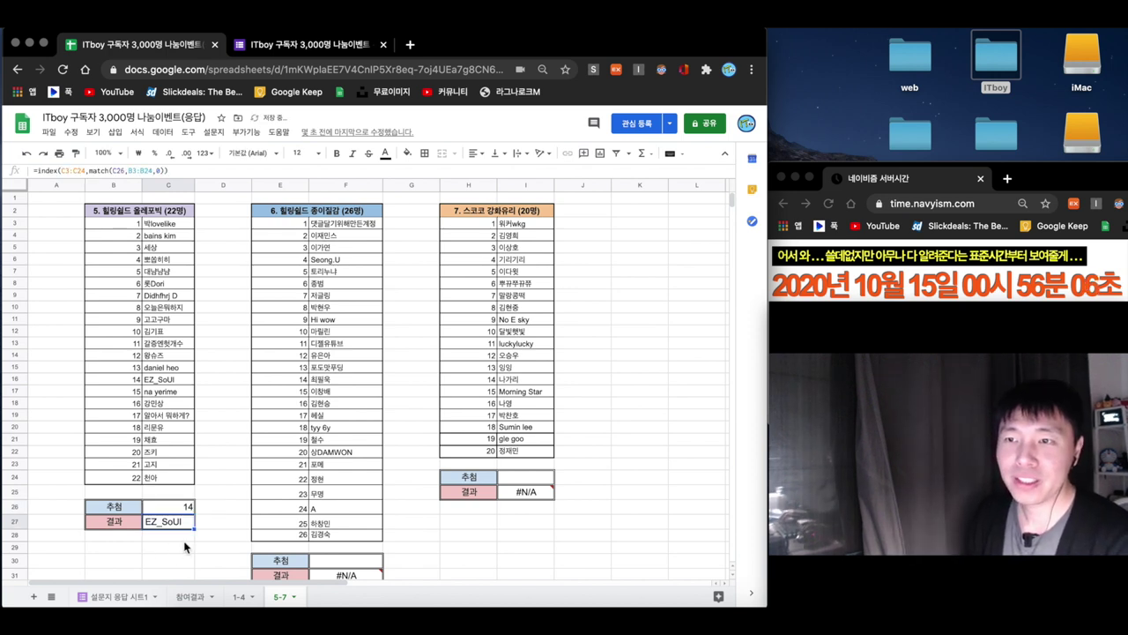
{"action": "left_click", "coordinate": [201, 535]}
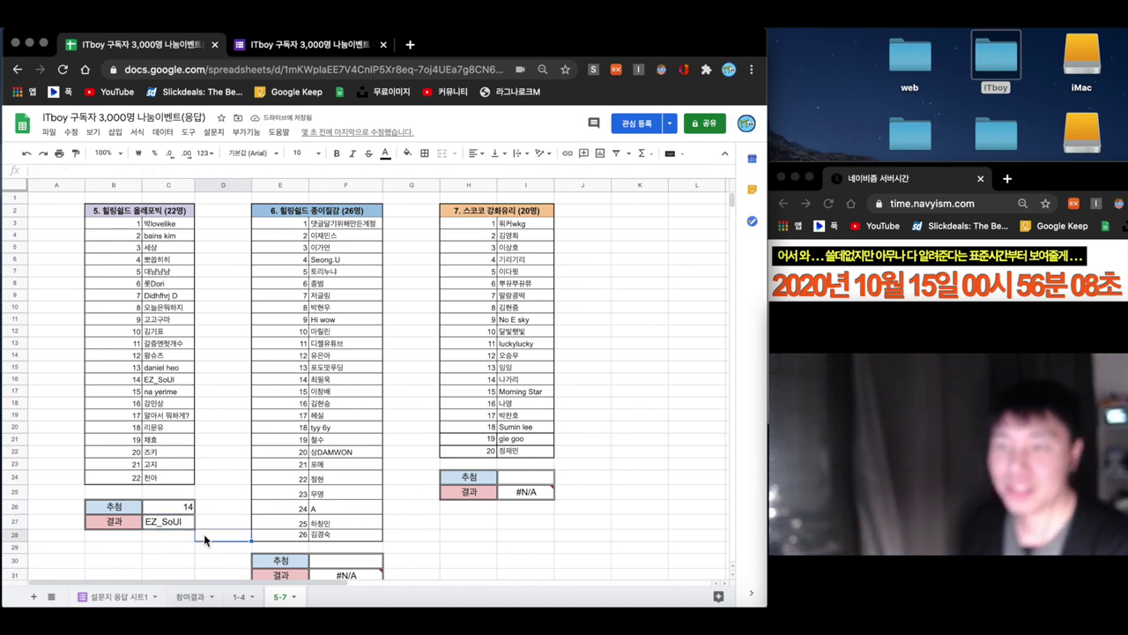
{"action": "scroll", "coordinate": [189, 535], "scroll_direction": "down", "scroll_amount": 1}
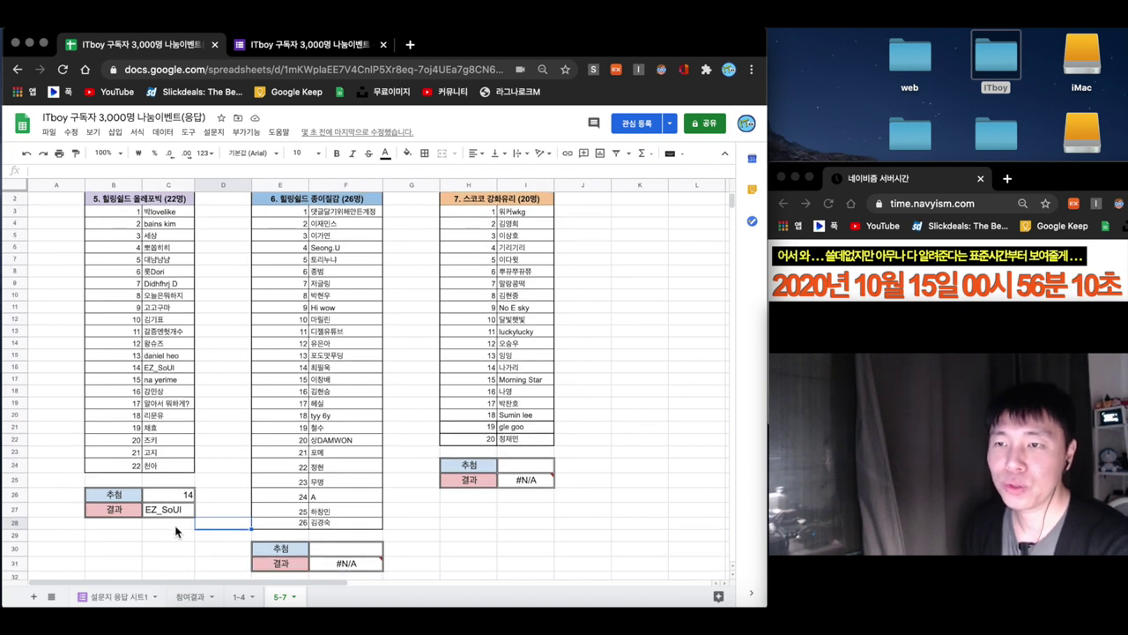
{"action": "left_click", "coordinate": [176, 531]}
{"action": "type", "text": "EZ"}
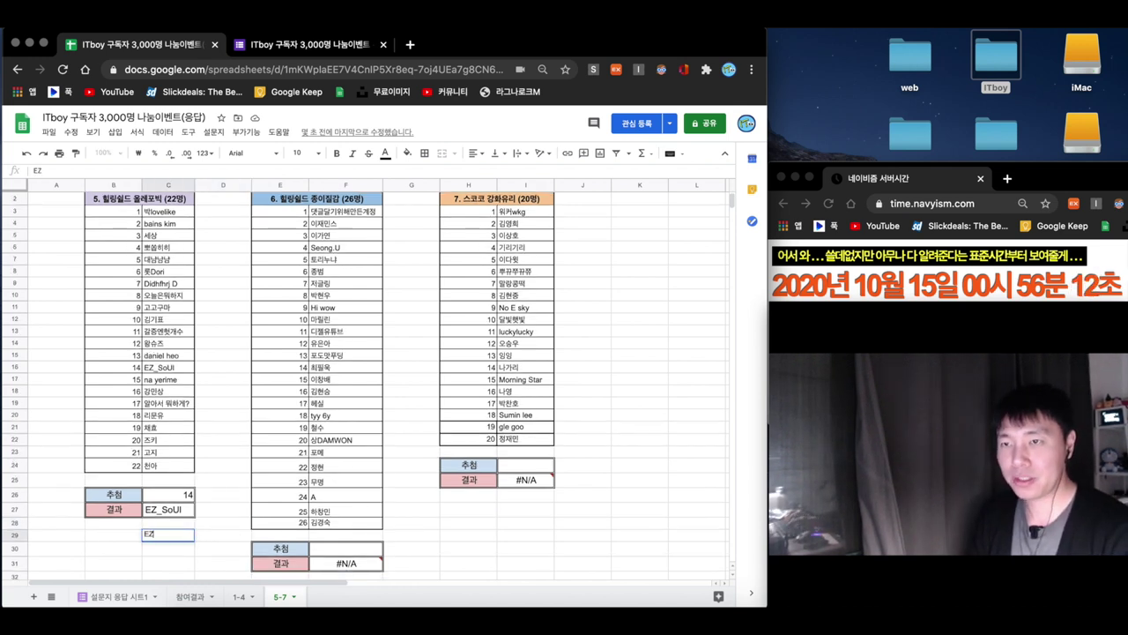
{"action": "type", "text": "_Sou"}
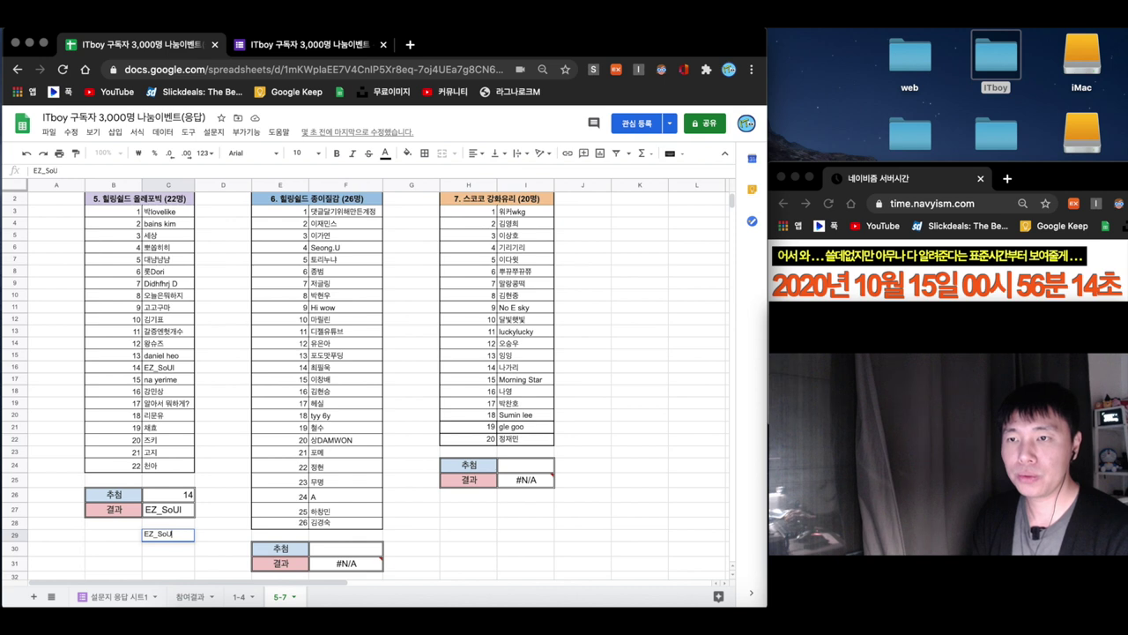
{"action": "type", "text": "I"}
{"action": "key", "text": "Return"}
{"action": "left_click_drag", "start_coordinate": [176, 514], "coordinate": [180, 496]}
{"action": "key", "text": "Delete"}
{"action": "left_click", "coordinate": [173, 532]}
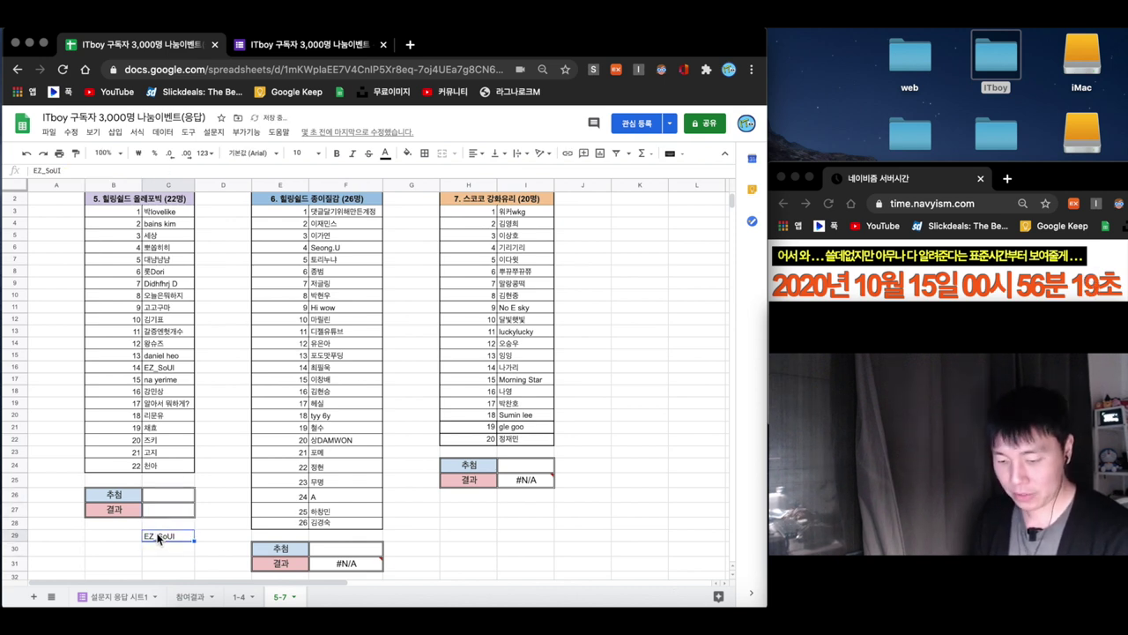
{"action": "left_click", "coordinate": [165, 513]}
{"action": "type", "text": "EZ_SoUI"}
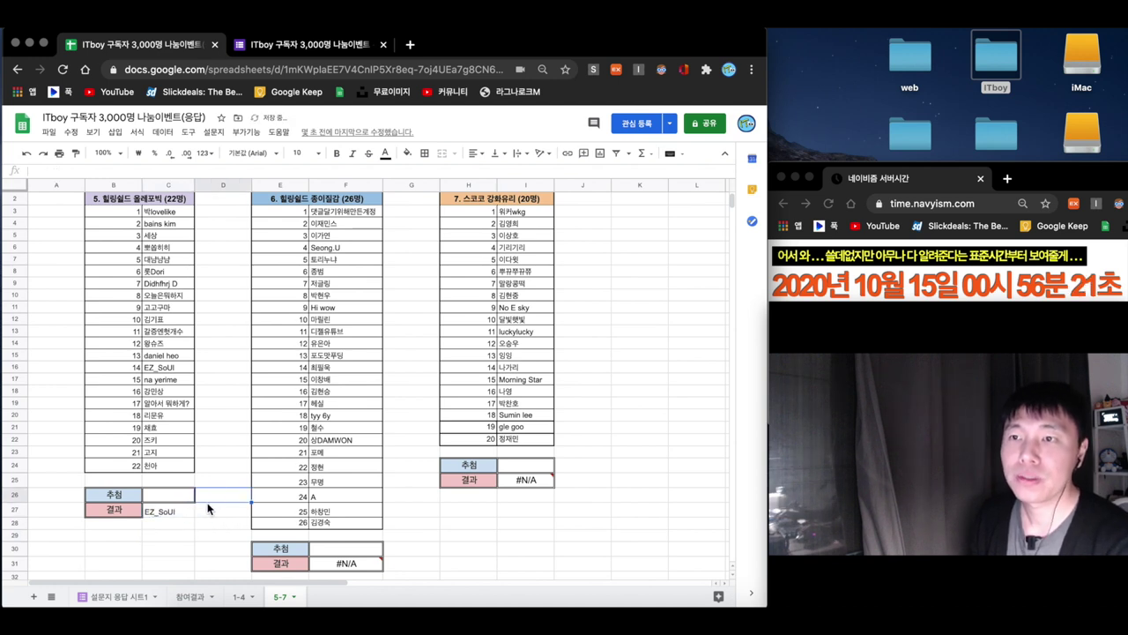
{"action": "left_click", "coordinate": [473, 152]}
{"action": "left_click", "coordinate": [512, 176]}
{"action": "left_click", "coordinate": [169, 548]}
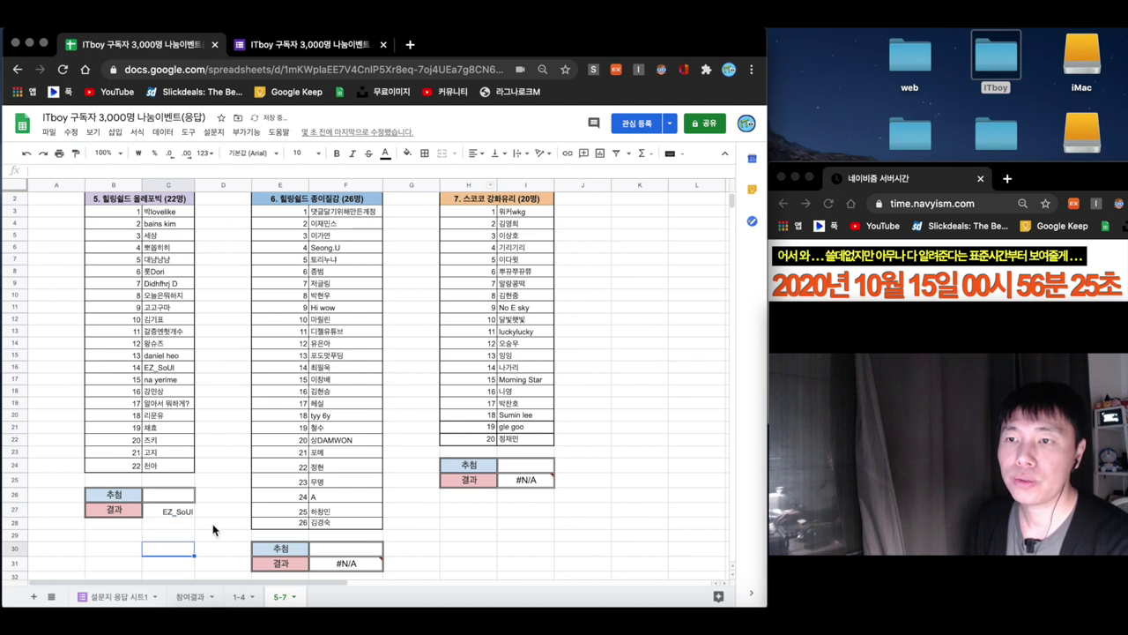
{"action": "scroll", "coordinate": [246, 469], "scroll_direction": "up", "scroll_amount": 1}
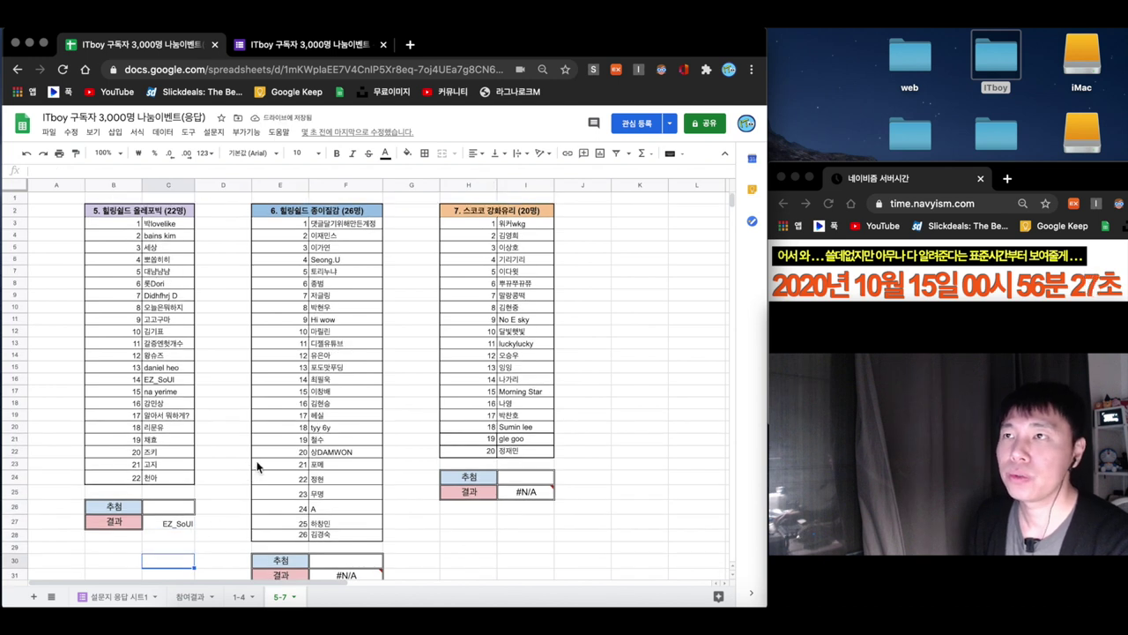
{"action": "scroll", "coordinate": [254, 468], "scroll_direction": "down", "scroll_amount": 1}
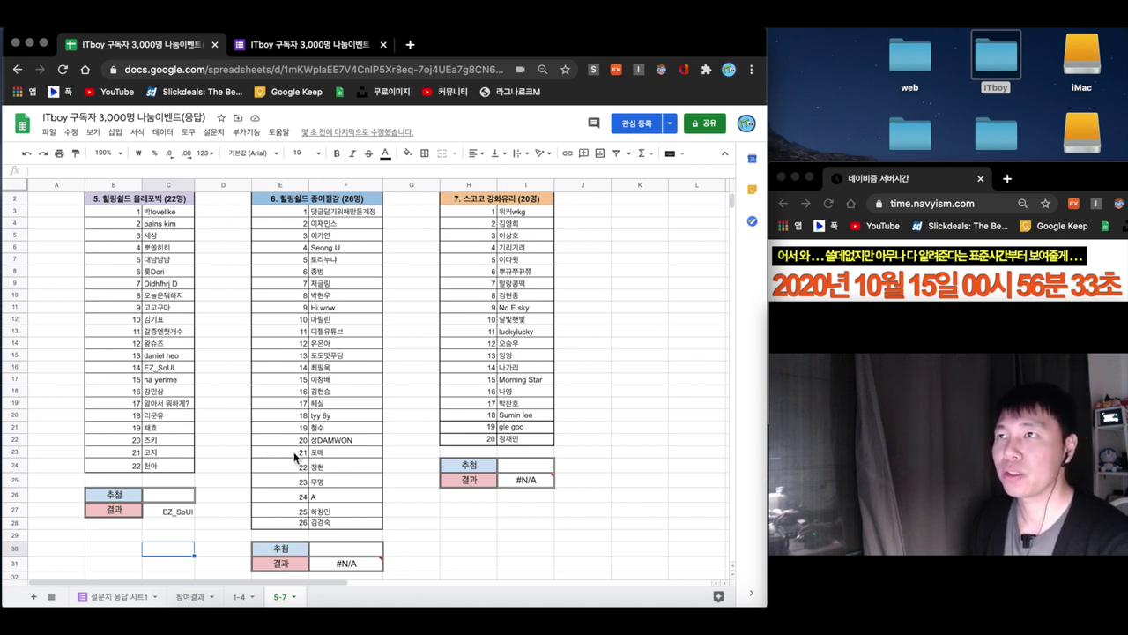
{"action": "left_click", "coordinate": [350, 547]}
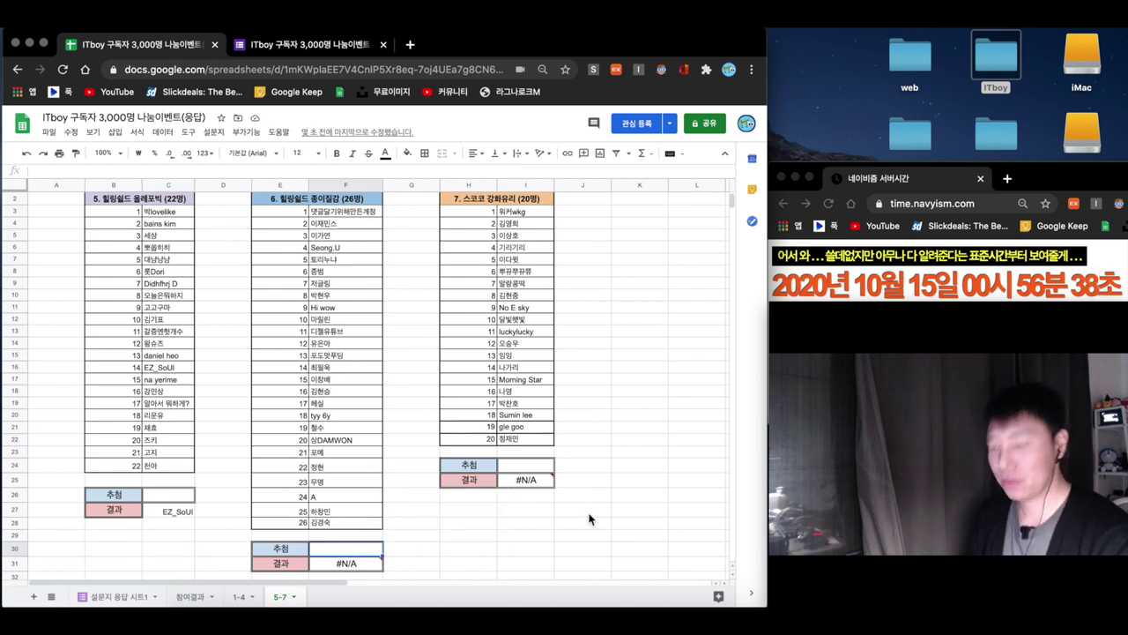
- Enter =RANDBETWEEN(1,26) in F30 so F31 shows prize list 6's drawn winner
{"action": "type", "text": "=ram"}
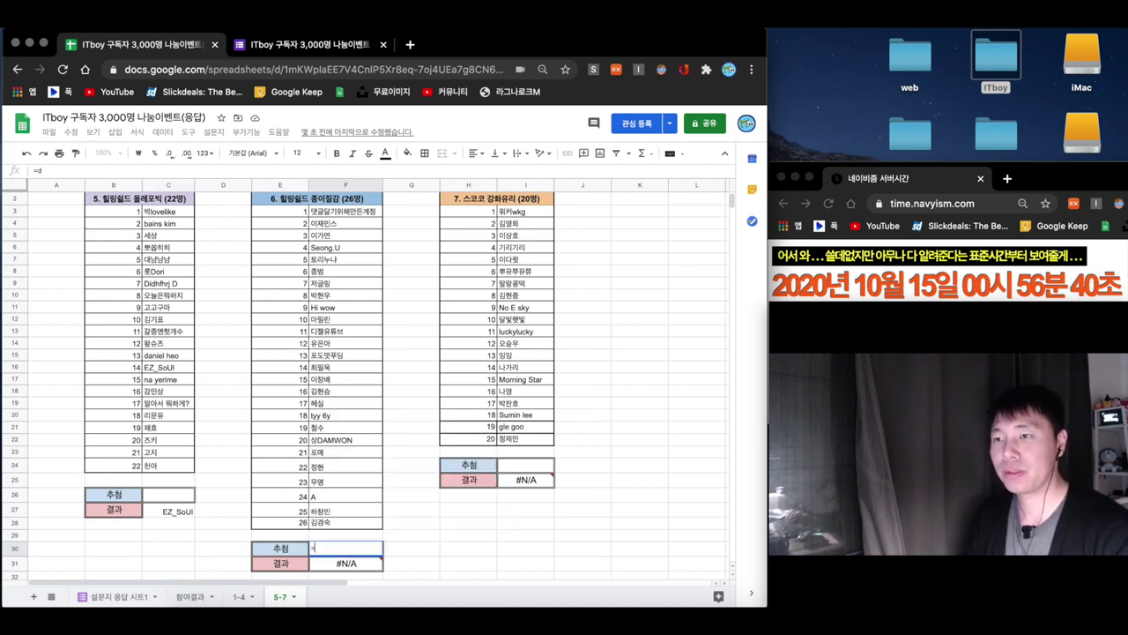
{"action": "type", "text": "dbe"}
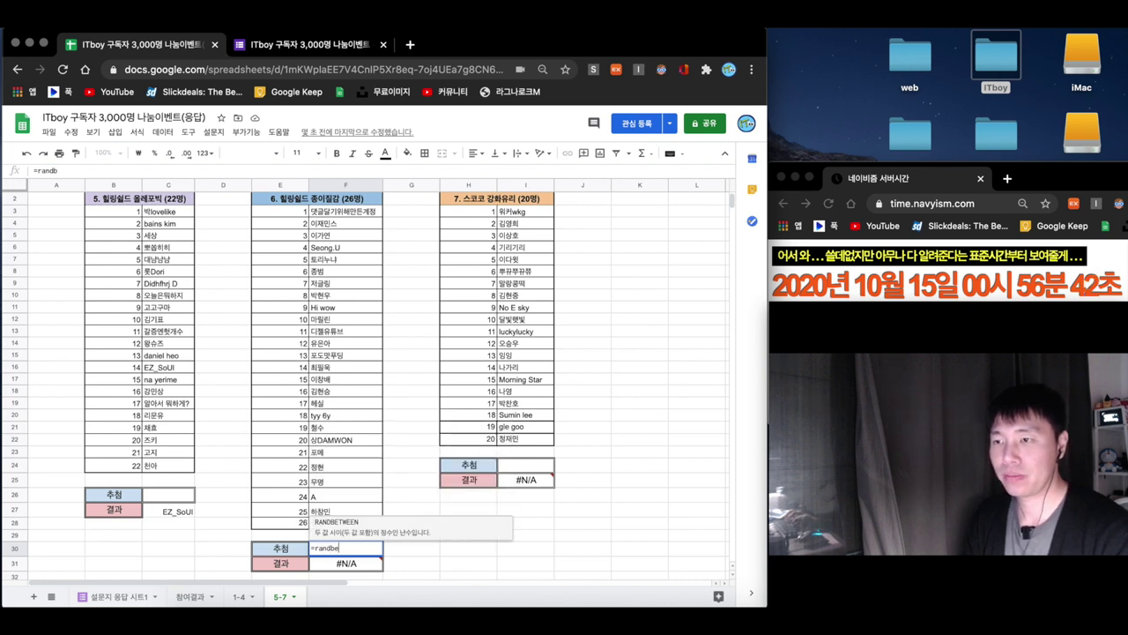
{"action": "left_click", "coordinate": [425, 526]}
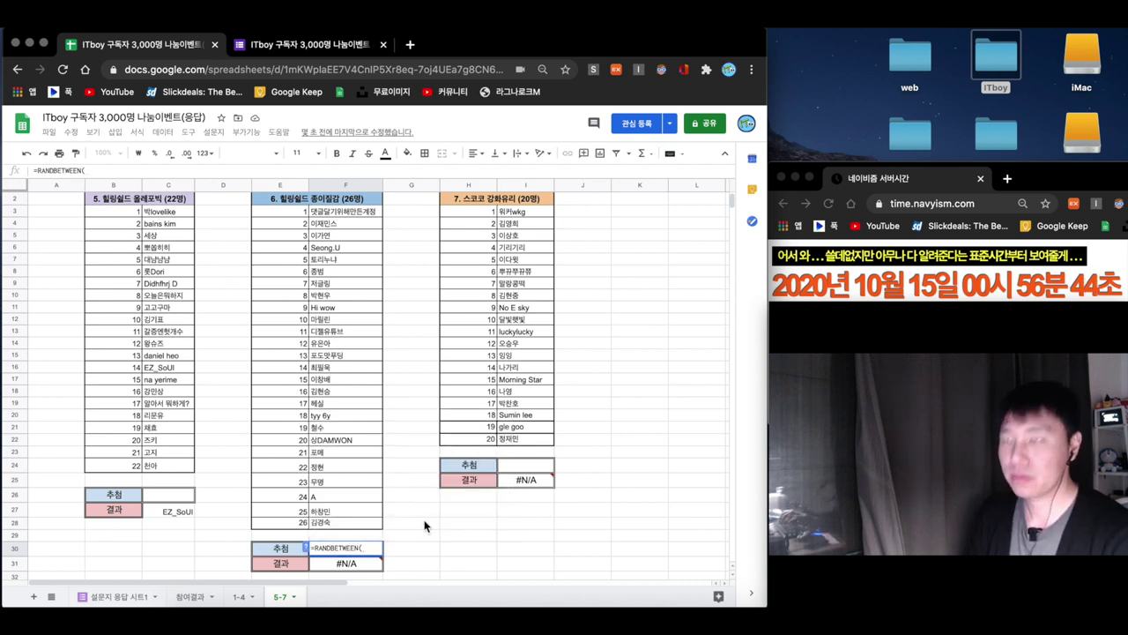
{"action": "type", "text": "1,26"}
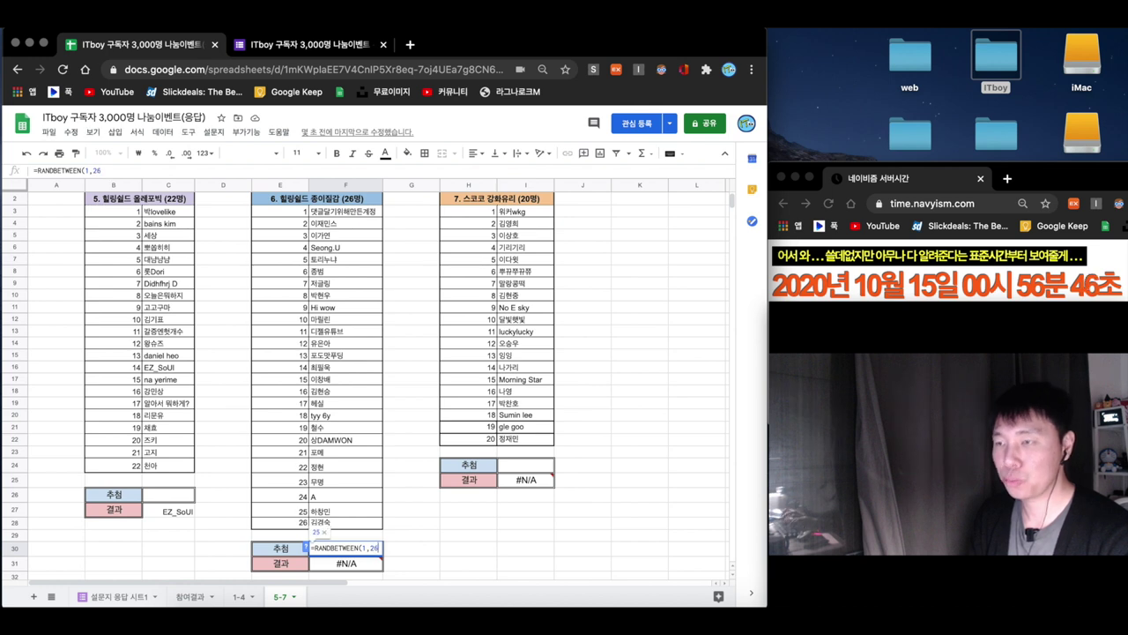
{"action": "type", "text": ")"}
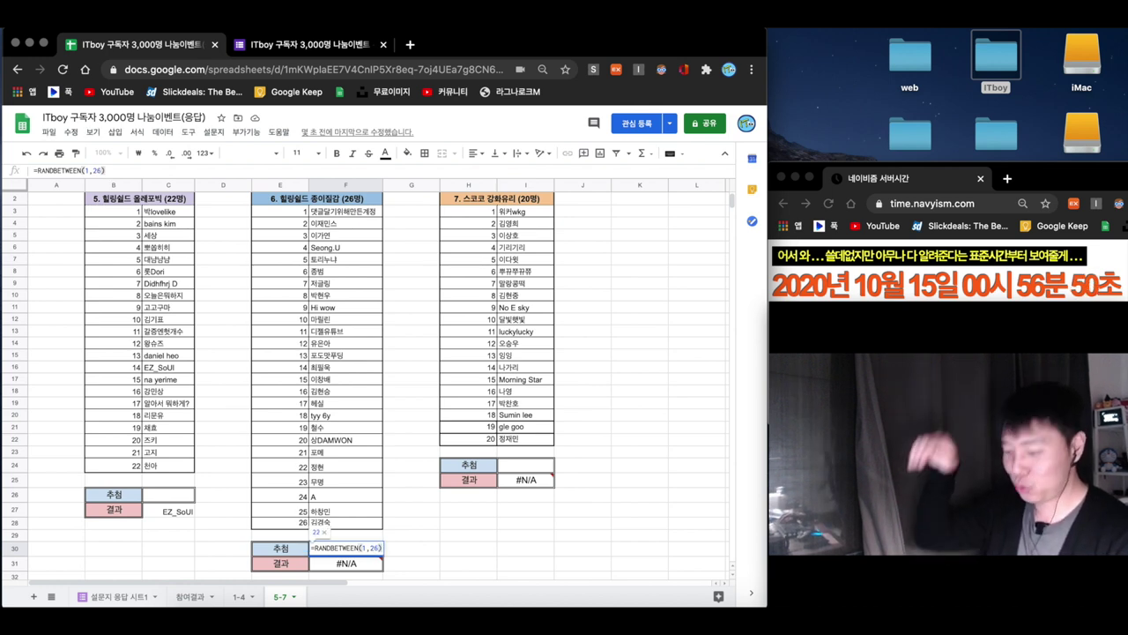
{"action": "key", "text": "Return"}
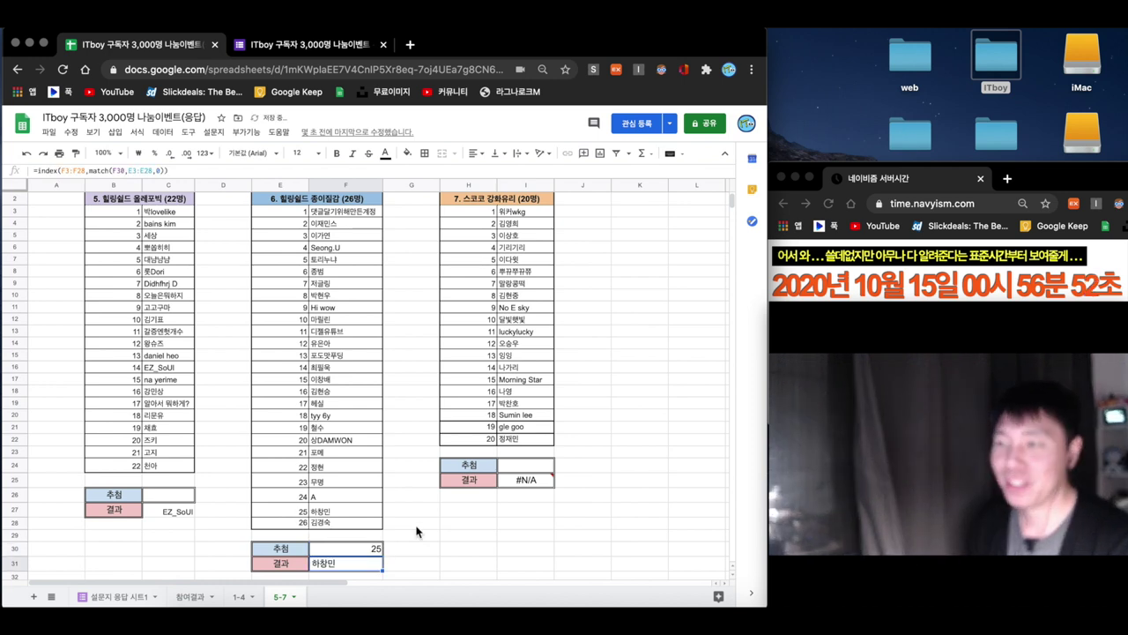
{"action": "scroll", "coordinate": [416, 529], "scroll_direction": "down", "scroll_amount": 5}
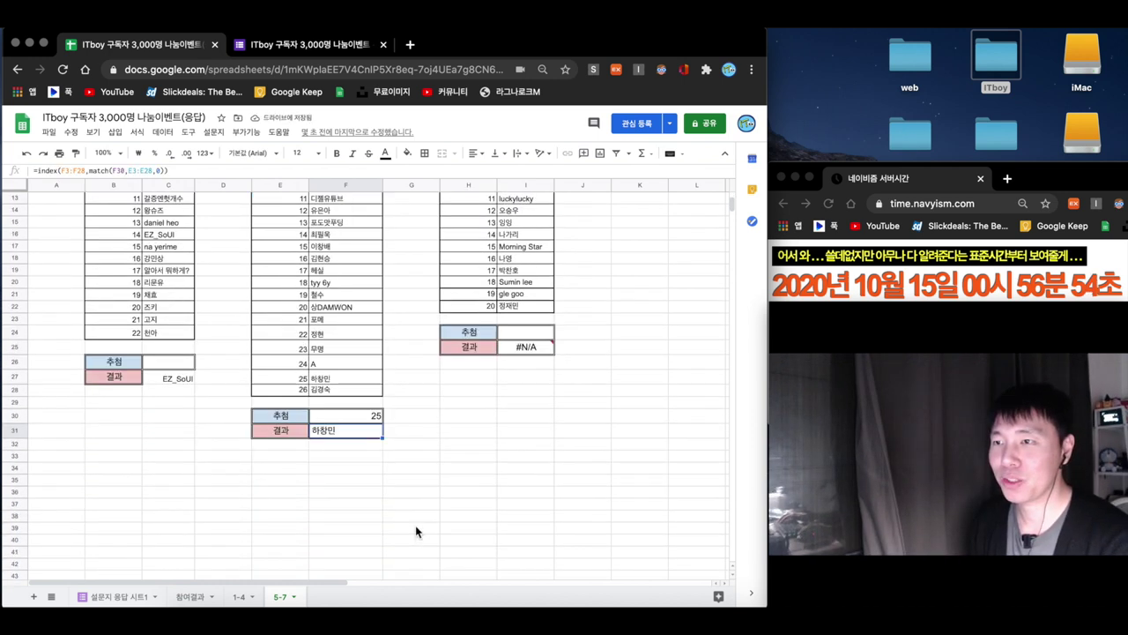
- Note the second list's winner's name in a spare cell as plain text
{"action": "left_click", "coordinate": [344, 455]}
{"action": "key", "text": "Return"}
{"action": "key", "text": "Return"}
- Clear the F30:F31 draw formulas and enter the winner's name plus 님 in F31
{"action": "left_click_drag", "start_coordinate": [352, 416], "coordinate": [363, 434]}
{"action": "key", "text": "Delete"}
{"action": "scroll", "coordinate": [366, 385], "scroll_direction": "up", "scroll_amount": 3}
{"action": "scroll", "coordinate": [368, 386], "scroll_direction": "up", "scroll_amount": 1}
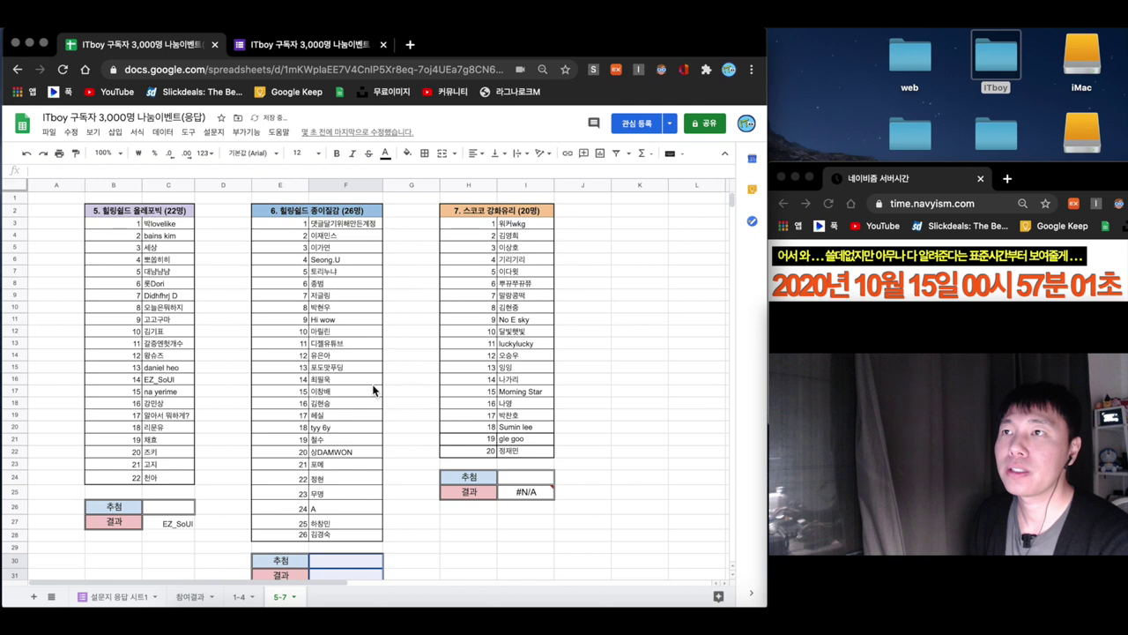
{"action": "scroll", "coordinate": [372, 390], "scroll_direction": "down", "scroll_amount": 4}
{"action": "scroll", "coordinate": [379, 414], "scroll_direction": "down", "scroll_amount": 1}
{"action": "left_click", "coordinate": [357, 491]}
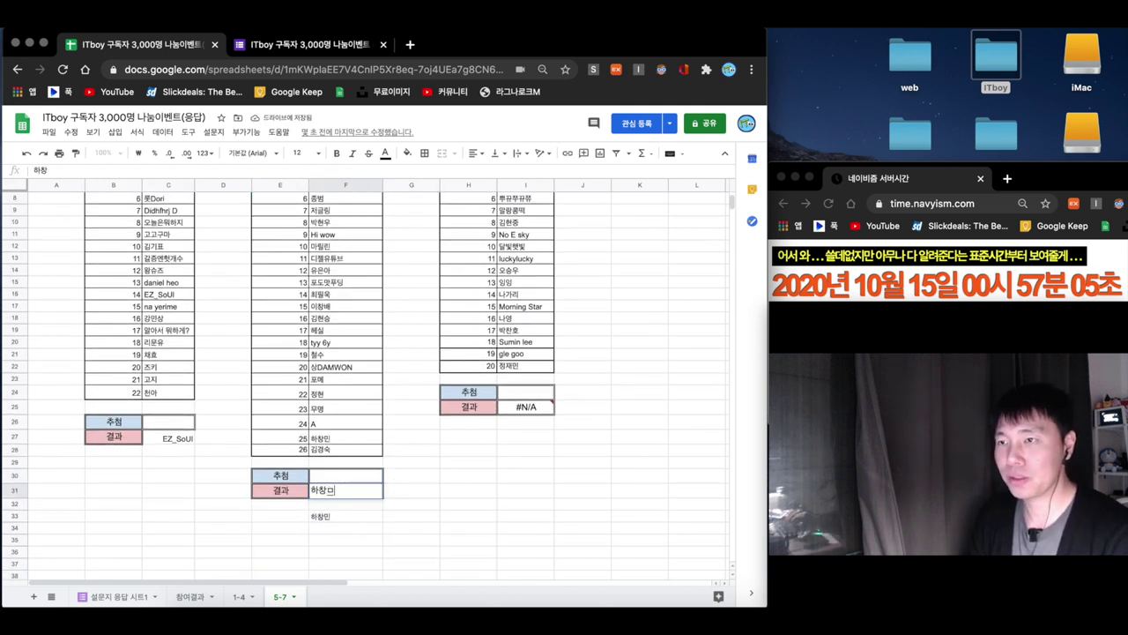
{"action": "type", "text": "니ㅁ"}
{"action": "left_click", "coordinate": [330, 517]}
- Append 님 to the first list's winner name in C27
{"action": "double_click", "coordinate": [182, 438]}
{"action": "type", "text": "님"}
{"action": "key", "text": "Return"}
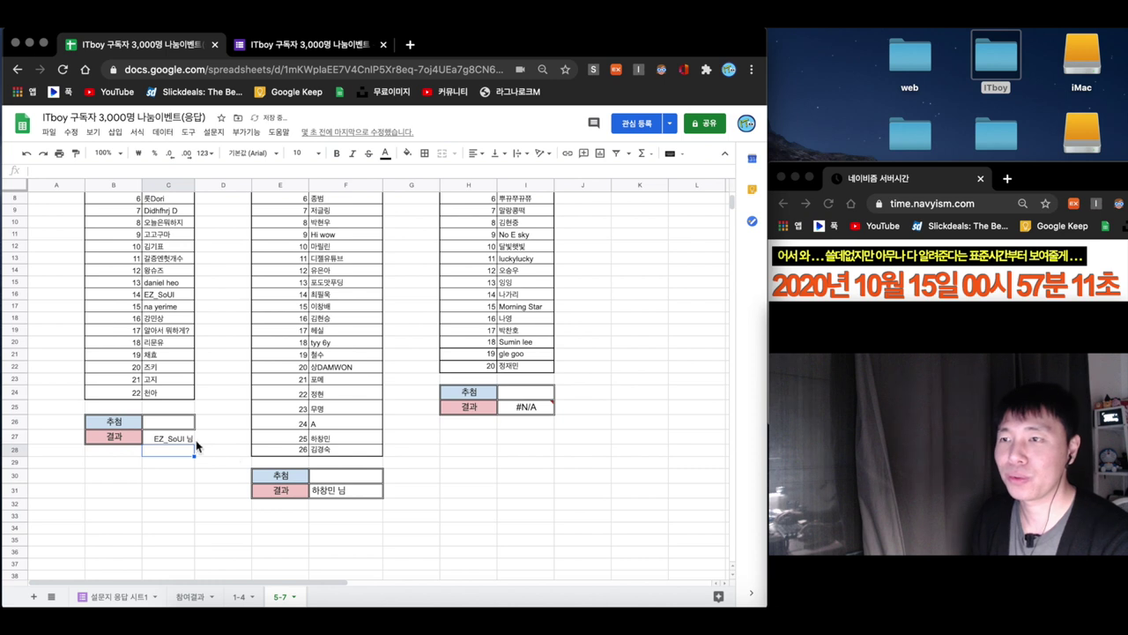
- Begin a =RAND formula in the third list's draw cell
{"action": "scroll", "coordinate": [411, 471], "scroll_direction": "up", "scroll_amount": 3}
{"action": "left_click", "coordinate": [522, 480]}
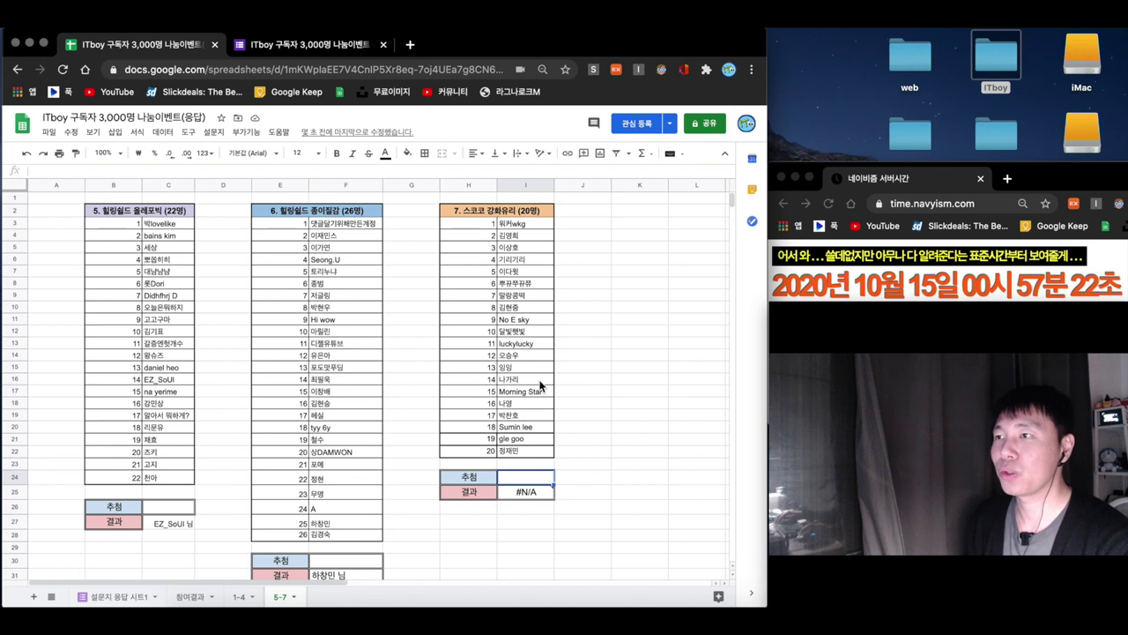
{"action": "type", "text": "="}
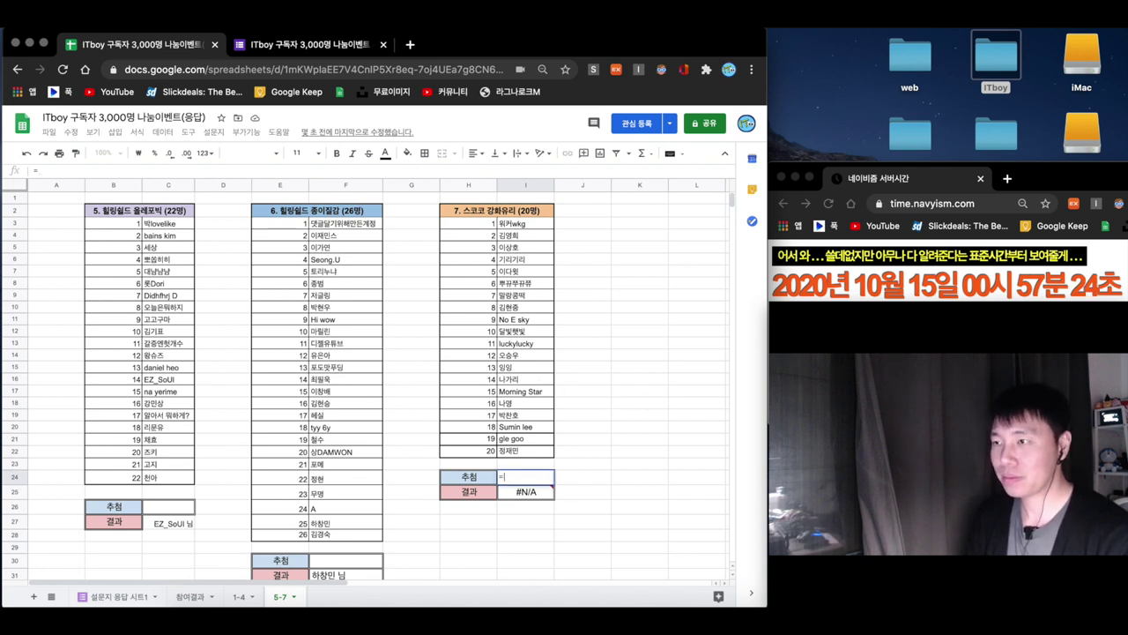
{"action": "type", "text": "rand"}
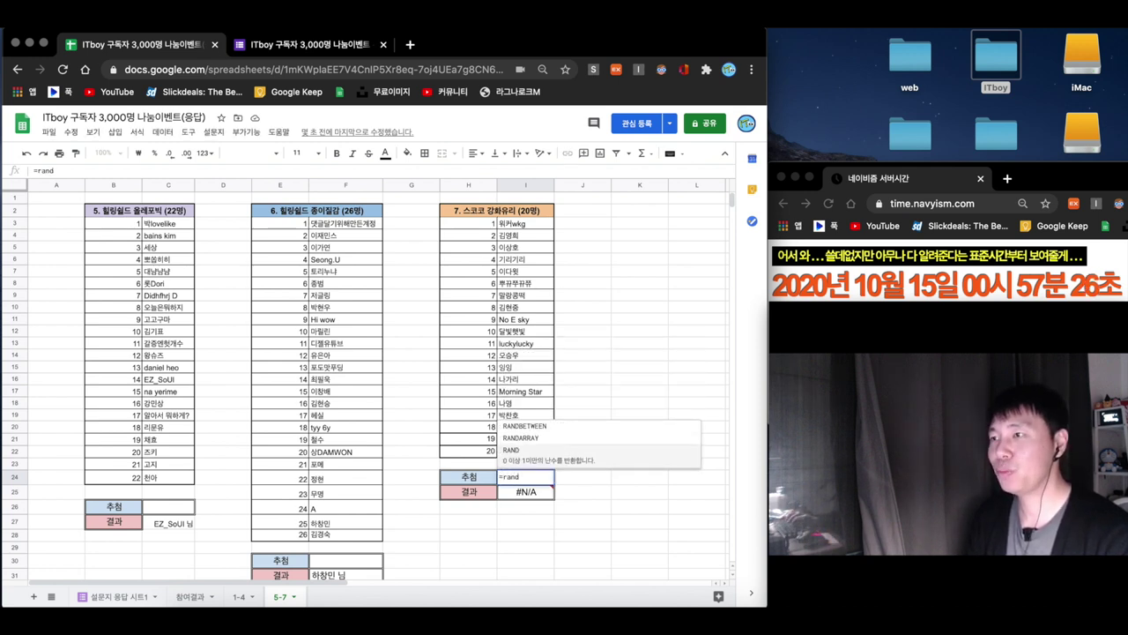
- Complete =RANDBETWEEN(1,20) in I24, drawing 5, and select the I24:I25 draw and result cells
{"action": "left_click", "coordinate": [565, 429]}
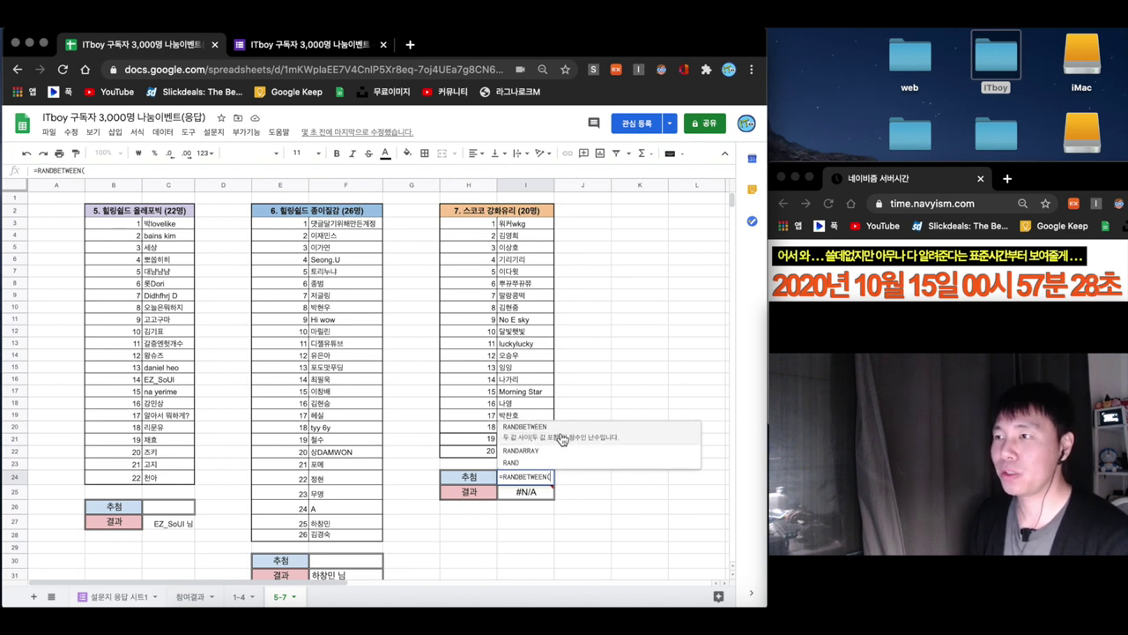
{"action": "type", "text": "1,20)"}
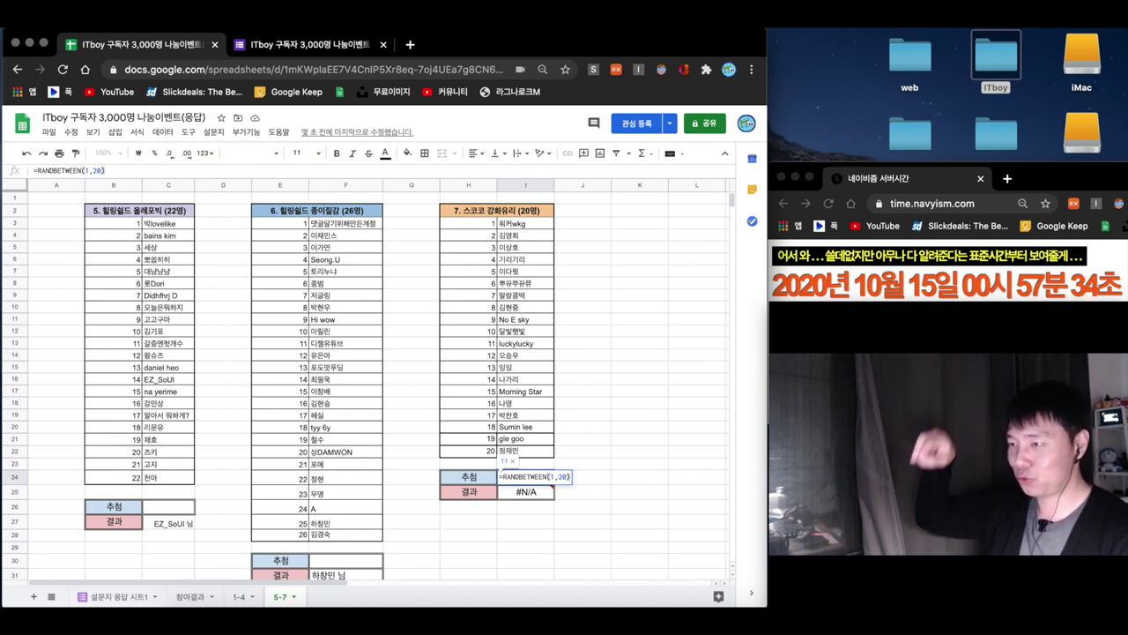
{"action": "key", "text": "Return"}
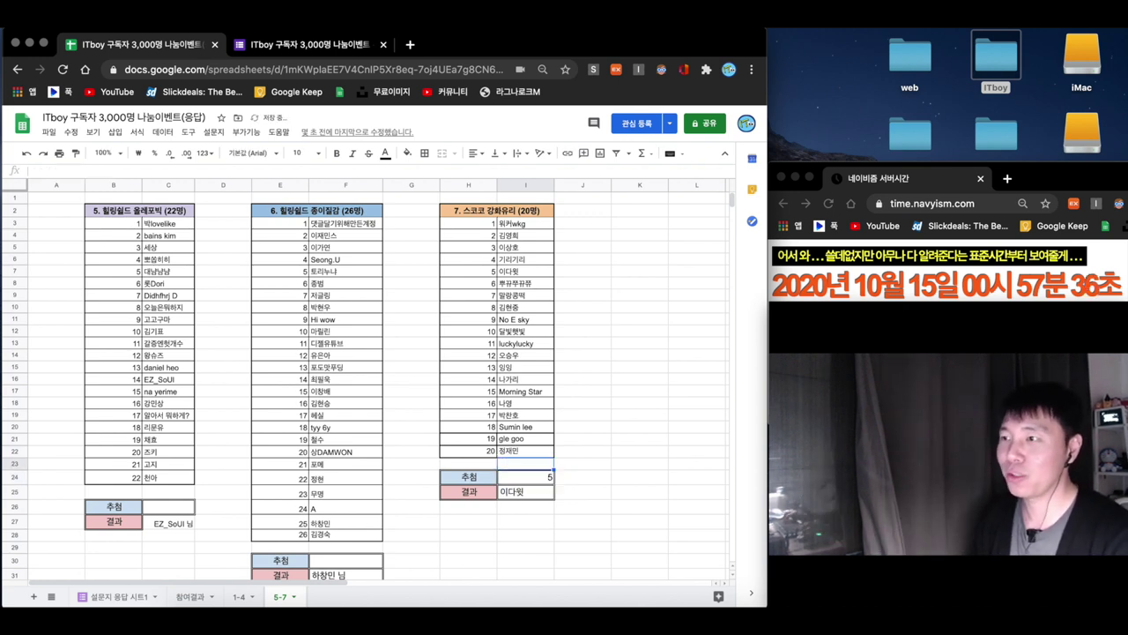
{"action": "left_click", "coordinate": [525, 524]}
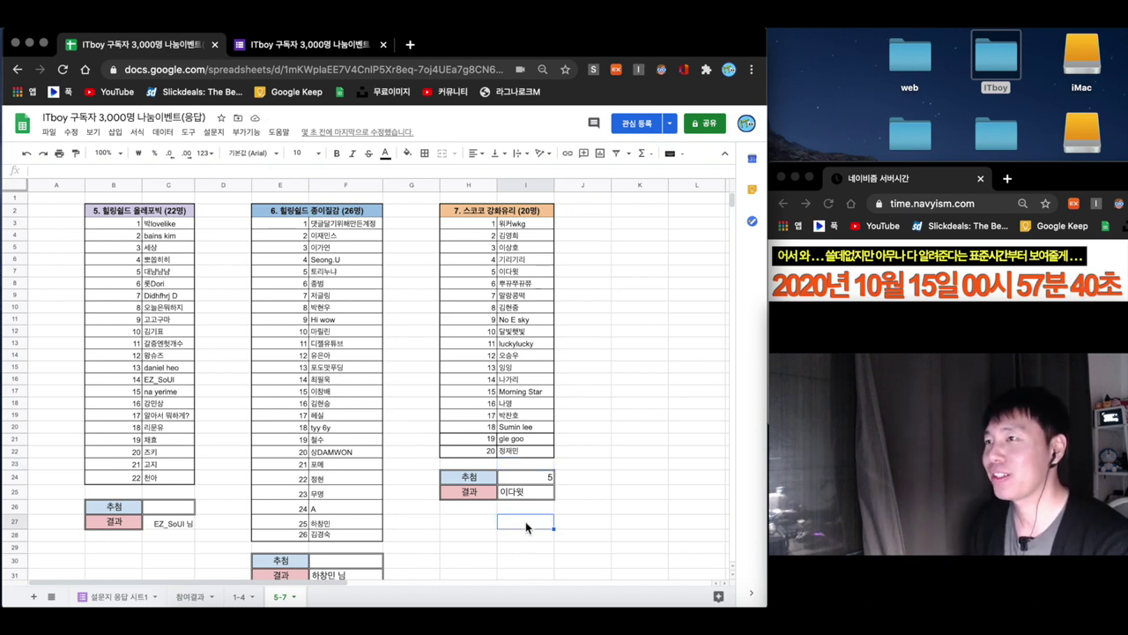
{"action": "left_click_drag", "start_coordinate": [525, 477], "coordinate": [526, 495]}
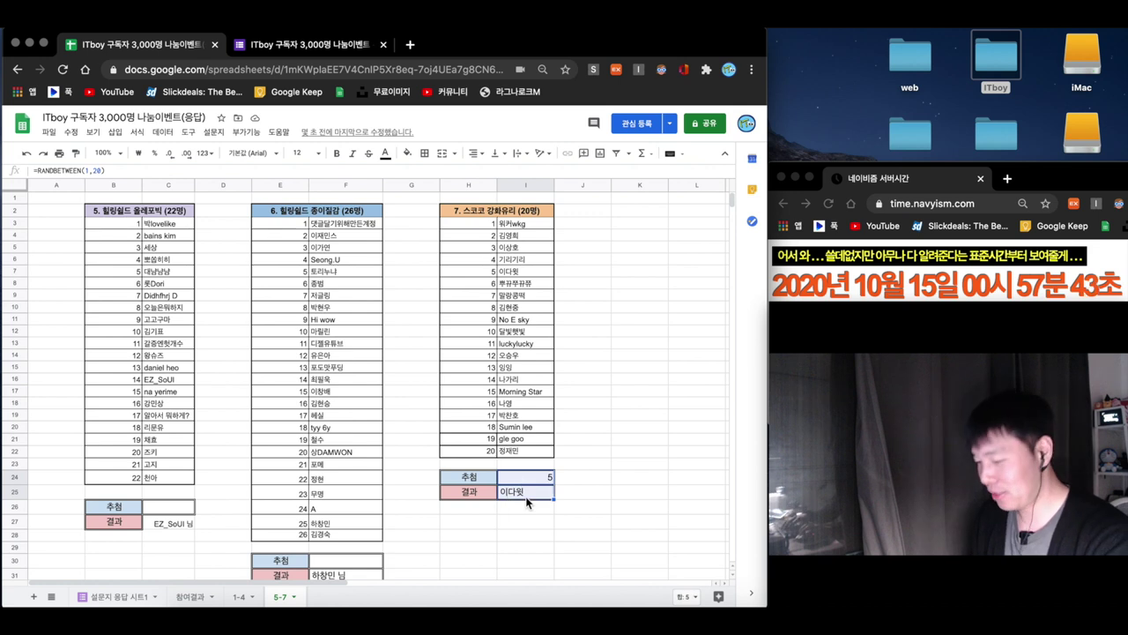
- Clear I24:I25 and enter the third list's winner's name plus 님 in I25
{"action": "key", "text": "XF86AudioRaiseVolume"}
{"action": "key", "text": "Delete"}
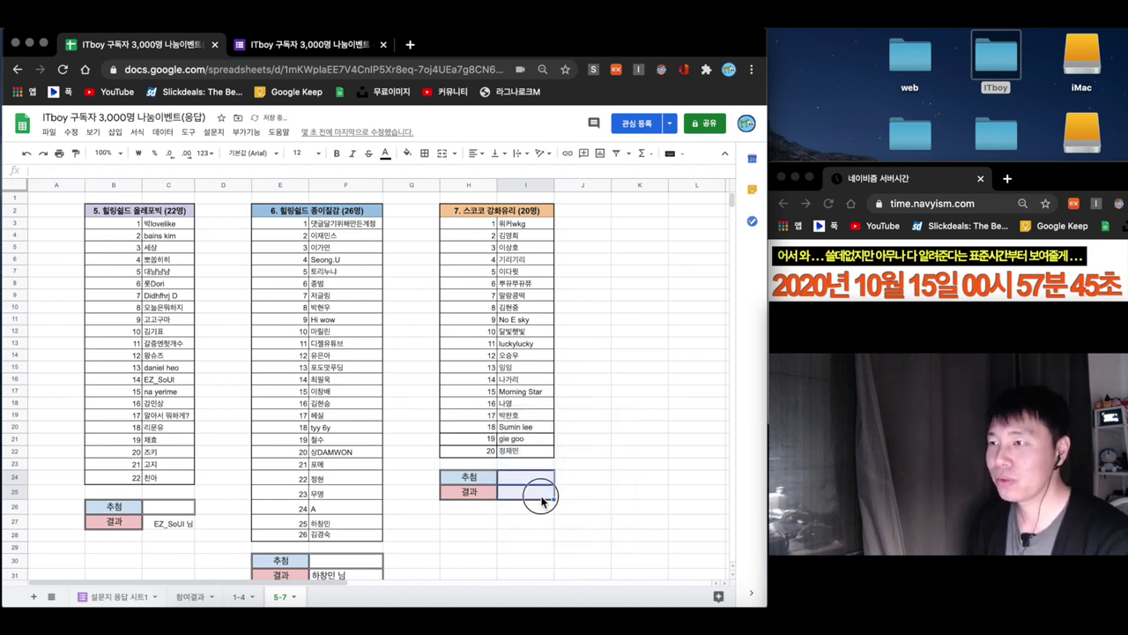
{"action": "left_click", "coordinate": [529, 492]}
{"action": "type", "text": "d"}
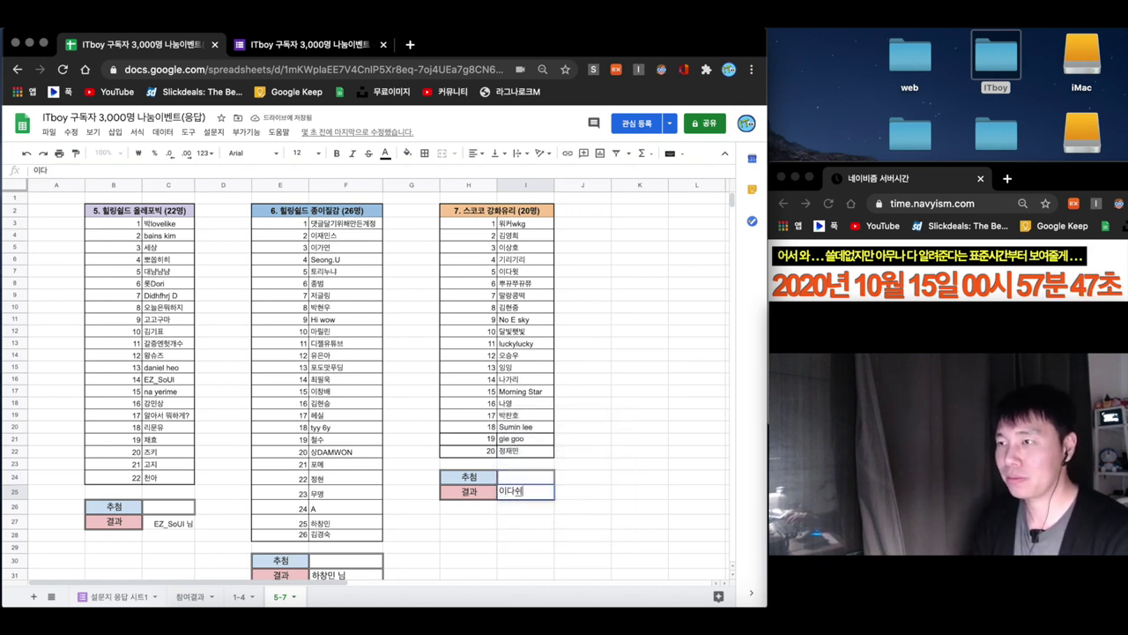
{"action": "type", "text": "ㅅㄴㅣㅁ"}
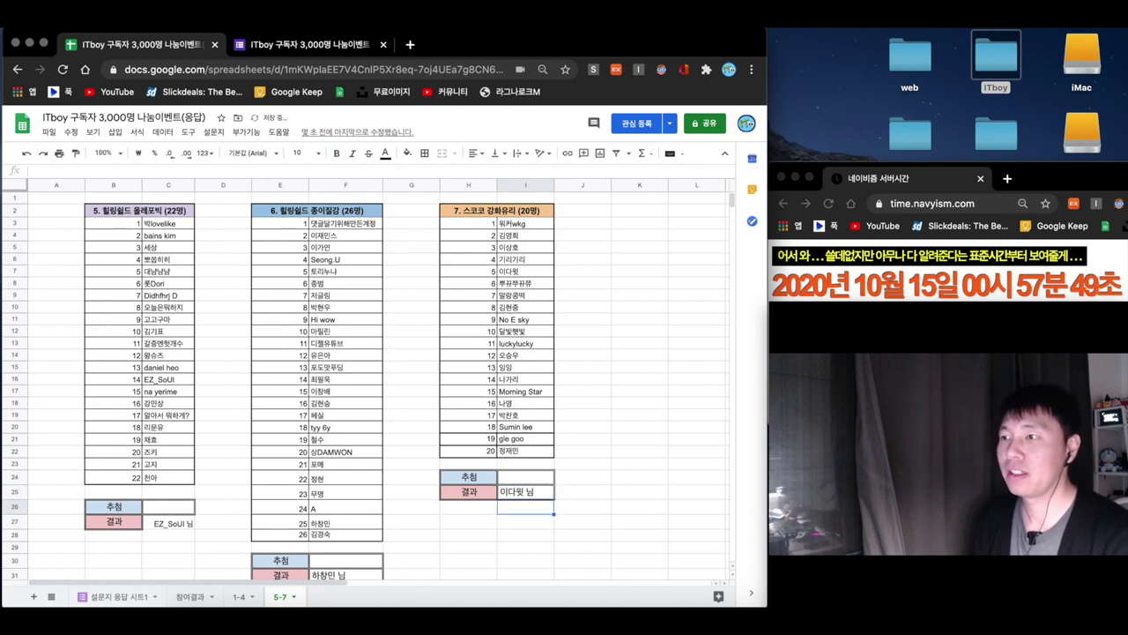